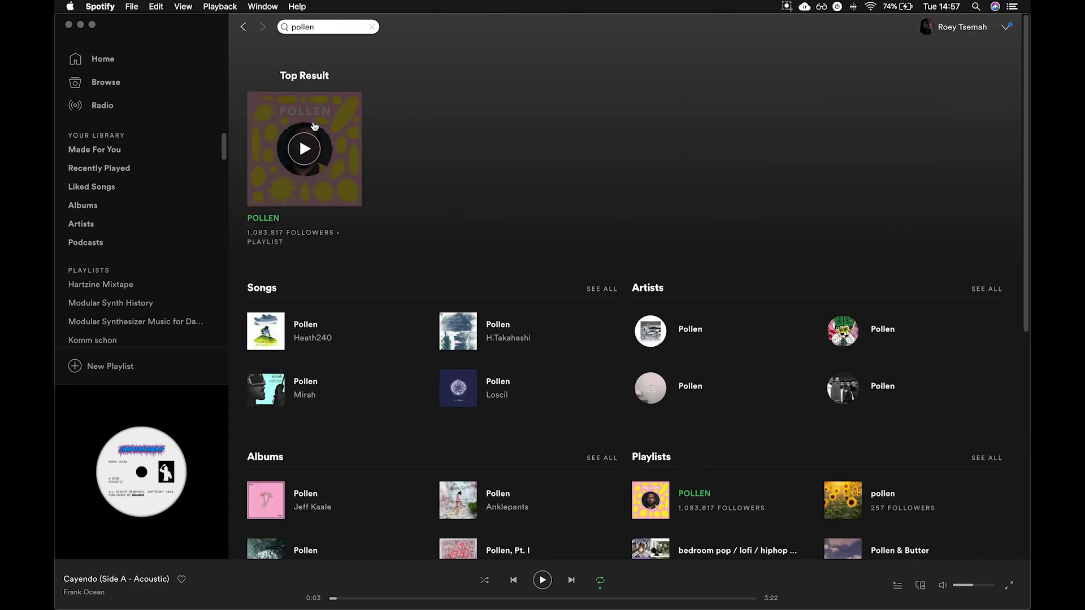
Step: Open the POLLEN playlist Top Result, starting its first track Cayendo (Side A - Acoustic)
{"action": "left_click", "coordinate": [357, 124]}
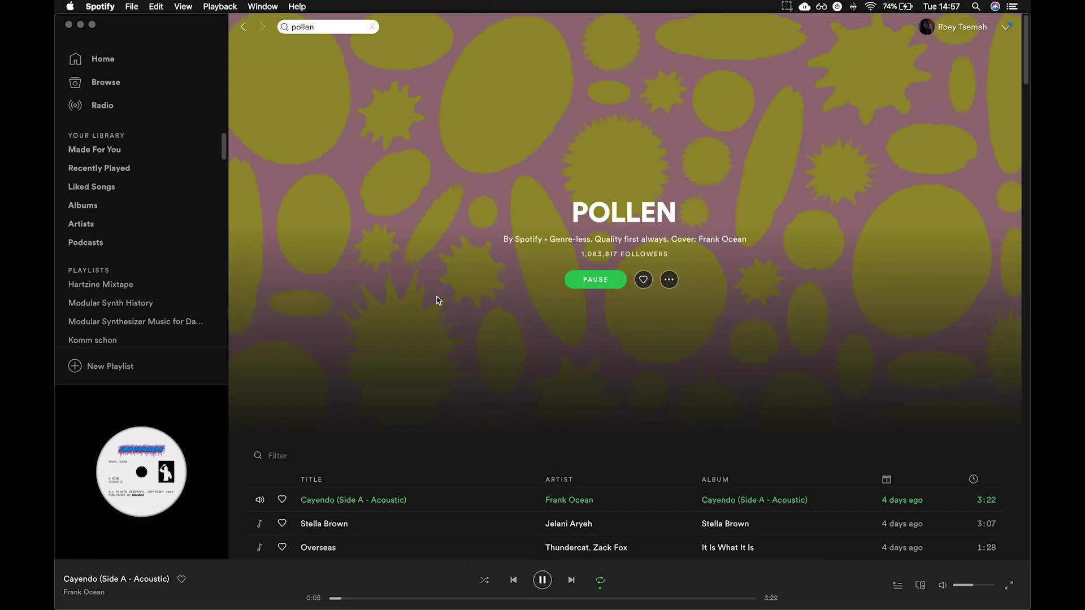
Step: Scroll through the POLLEN playlist, then return to the pollen search results
{"action": "scroll", "coordinate": [439, 300], "scroll_direction": "down", "scroll_amount": 10}
{"action": "scroll", "coordinate": [439, 299], "scroll_direction": "down", "scroll_amount": 10}
{"action": "scroll", "coordinate": [439, 300], "scroll_direction": "down", "scroll_amount": 5}
{"action": "scroll", "coordinate": [439, 300], "scroll_direction": "up", "scroll_amount": 20}
{"action": "left_click", "coordinate": [243, 28]}
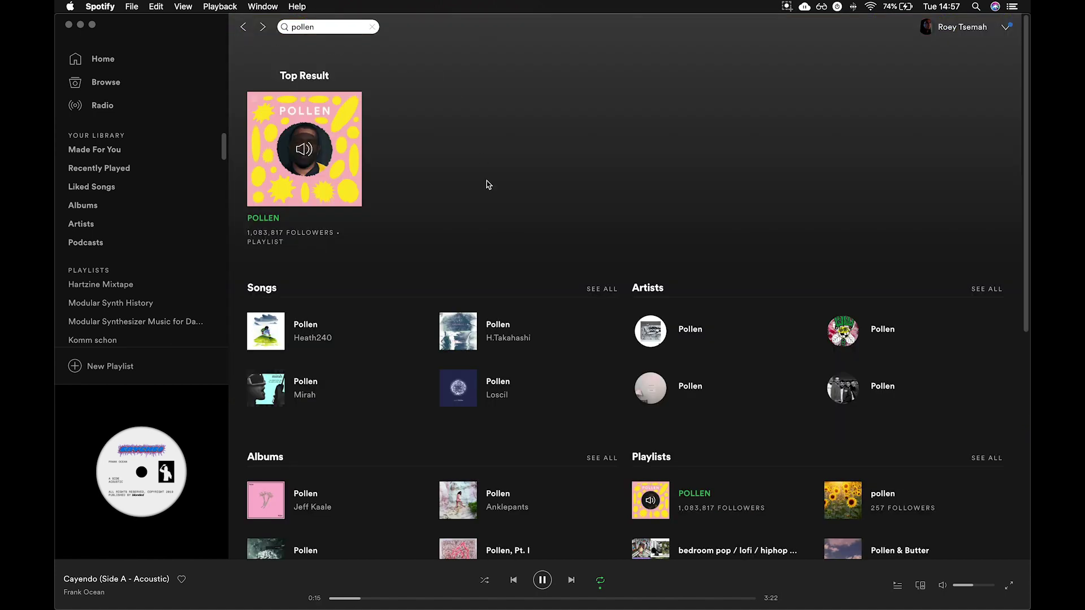
Step: Expand Thundercat's full biography with READ MORE under Bio
{"action": "scroll", "coordinate": [483, 160], "scroll_direction": "down", "scroll_amount": 3}
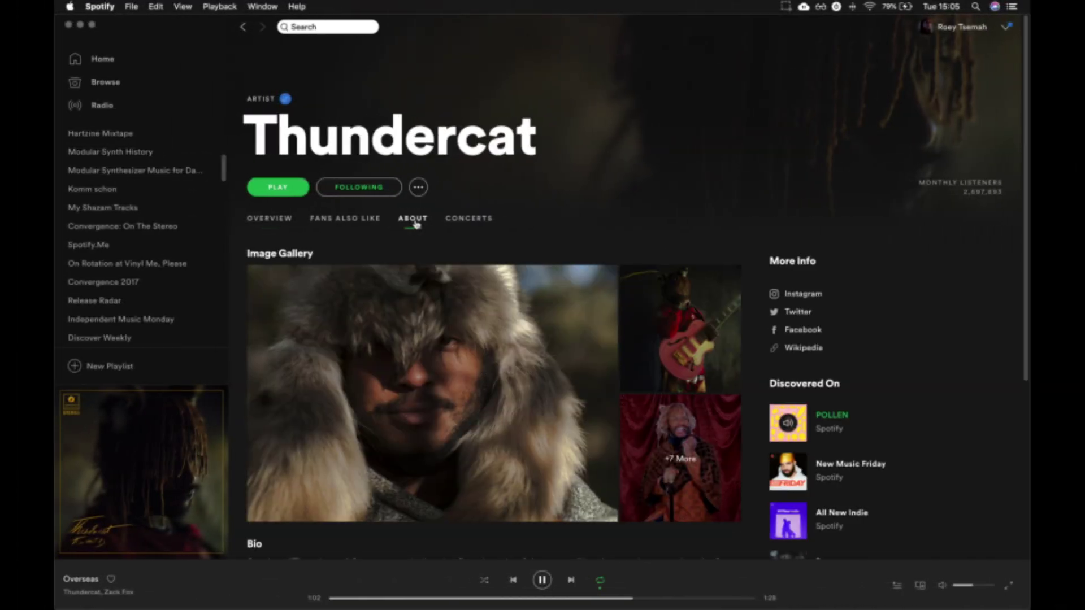
{"action": "scroll", "coordinate": [435, 338], "scroll_direction": "down", "scroll_amount": 5}
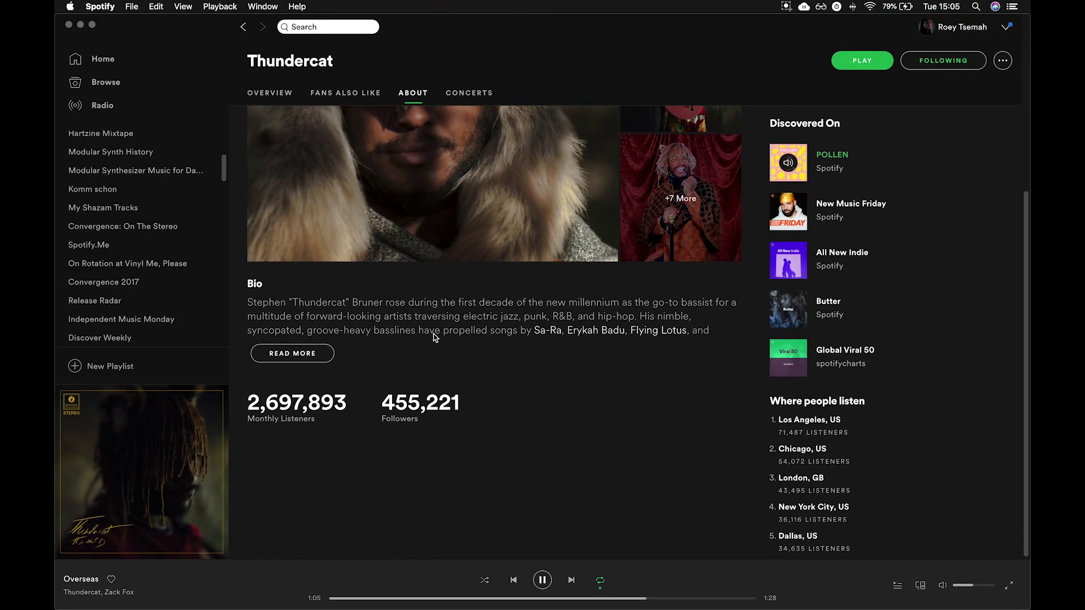
{"action": "left_click", "coordinate": [318, 357]}
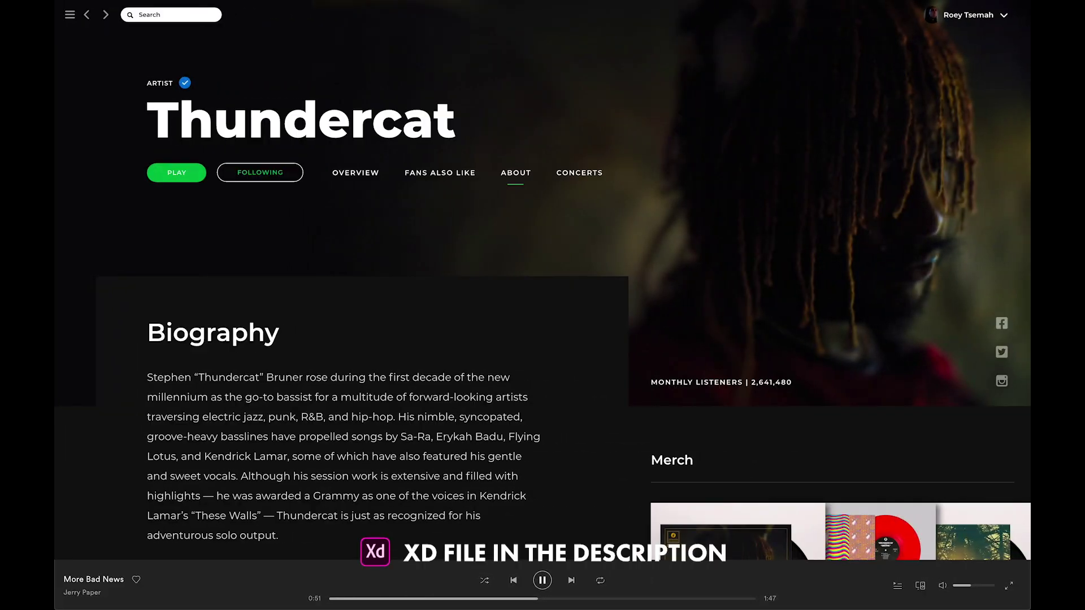
Step: Scroll the Thundercat mockup past the pull quote and biography to the listener map, stats and Discovered on list
{"action": "scroll", "coordinate": [543, 281], "scroll_direction": "down", "scroll_amount": 5}
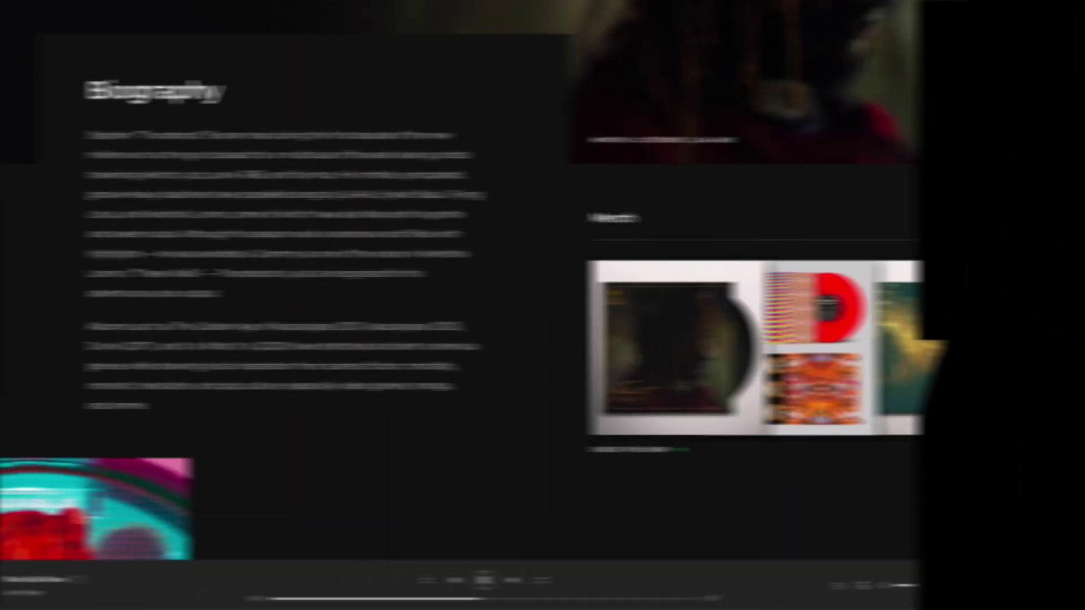
{"action": "scroll", "coordinate": [542, 282], "scroll_direction": "down", "scroll_amount": 7}
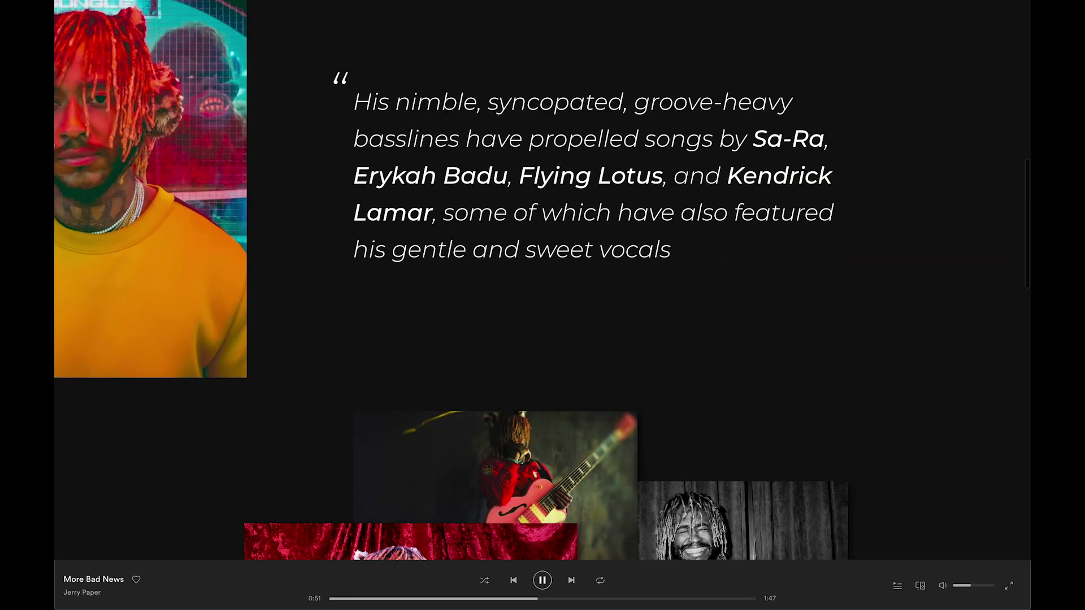
{"action": "scroll", "coordinate": [542, 280], "scroll_direction": "down", "scroll_amount": 15}
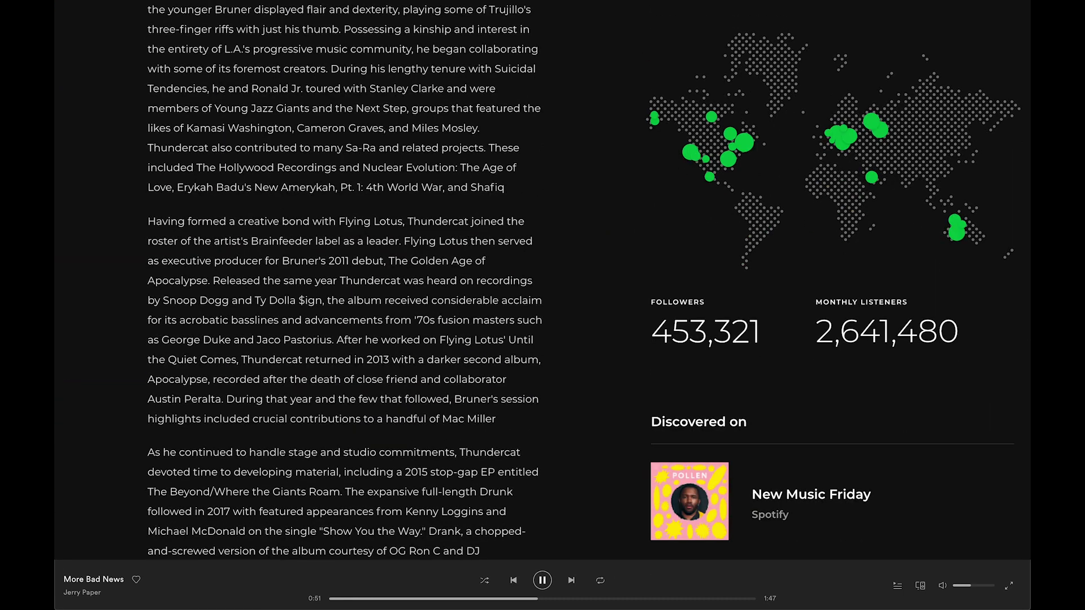
{"action": "scroll", "coordinate": [542, 283], "scroll_direction": "down", "scroll_amount": 7}
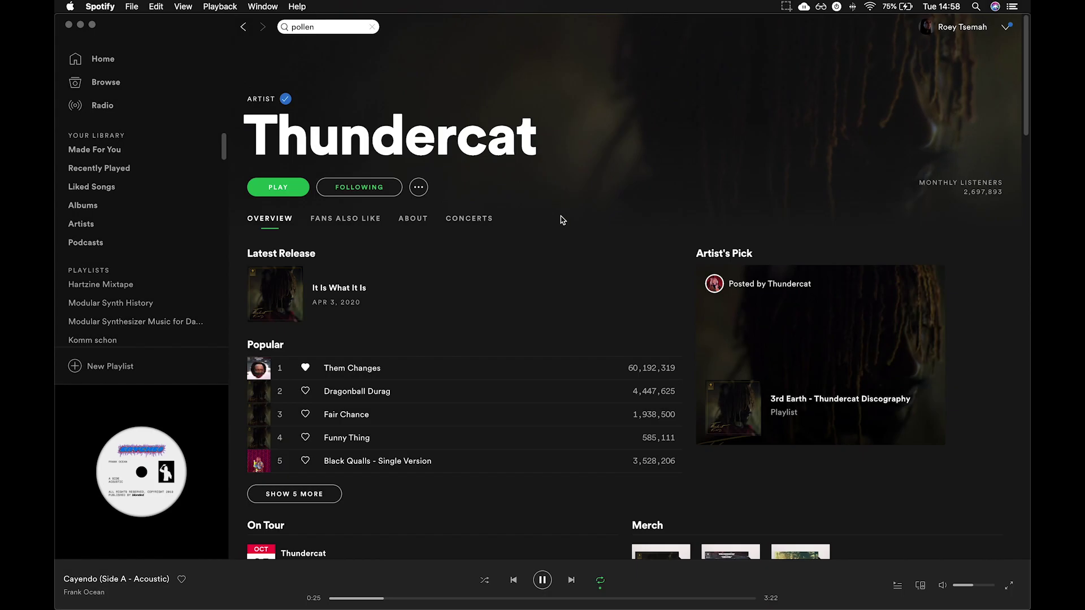
Step: Inspect the DRUNK vinyl merch details and the Melkweg Amsterdam concert page, then return to Thundercat's artist page
{"action": "scroll", "coordinate": [562, 220], "scroll_direction": "down", "scroll_amount": 6}
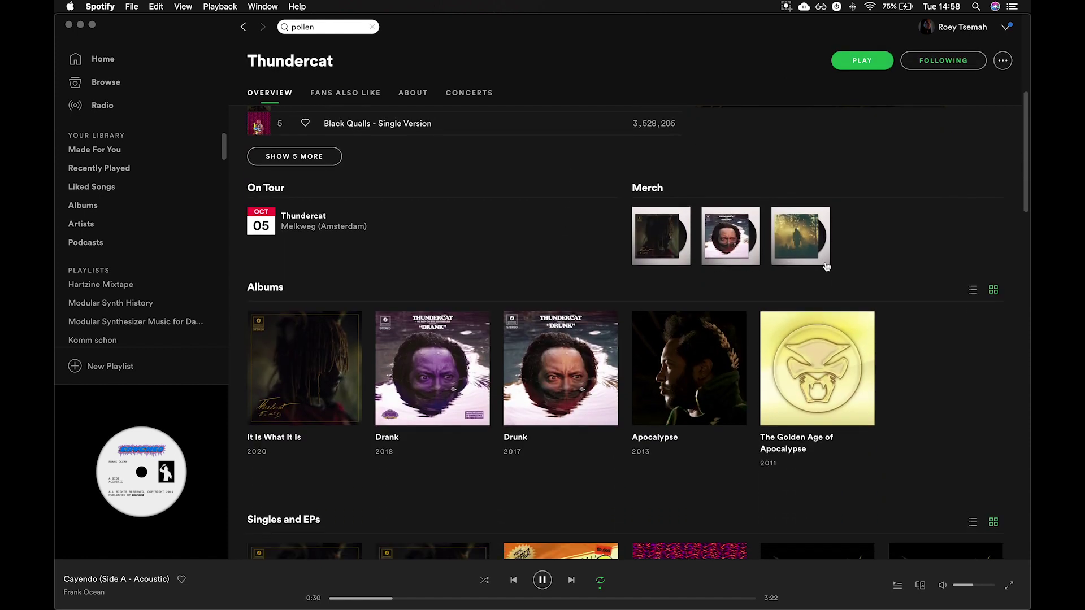
{"action": "left_click", "coordinate": [752, 238]}
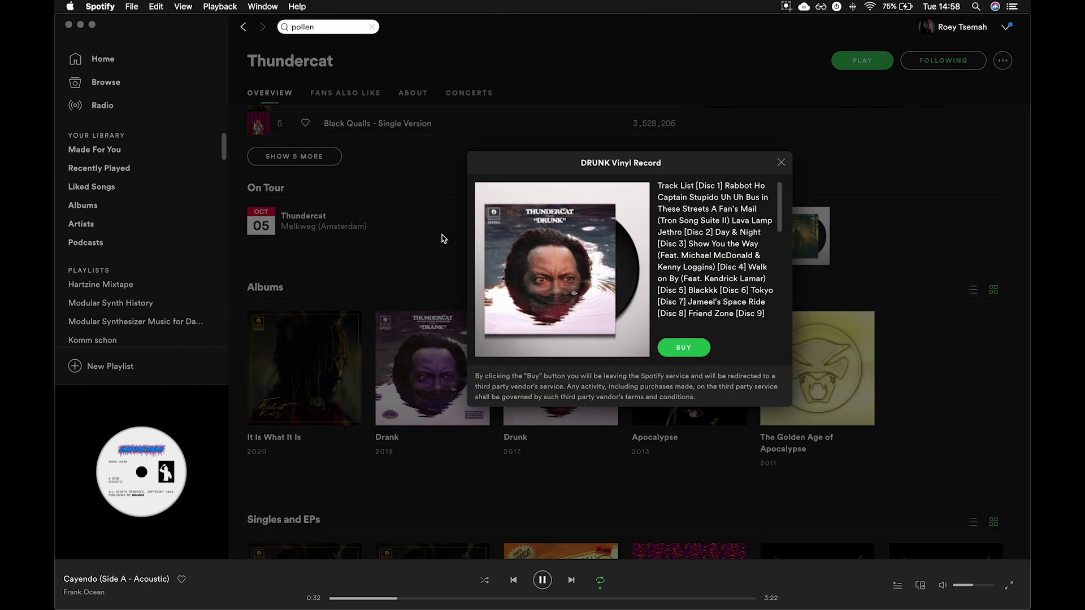
{"action": "left_click", "coordinate": [780, 164]}
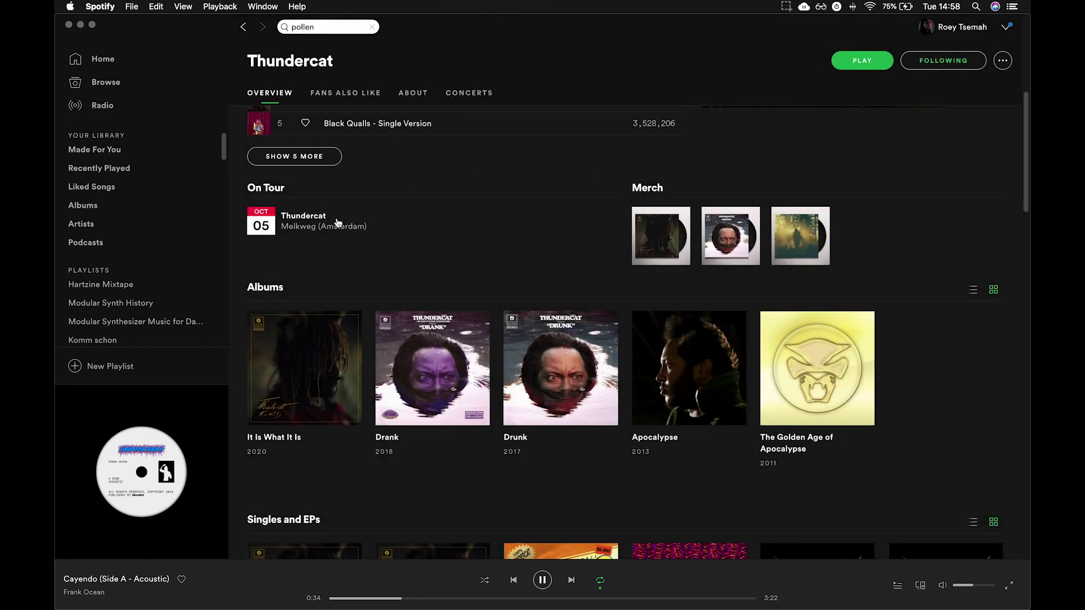
{"action": "left_click", "coordinate": [320, 224]}
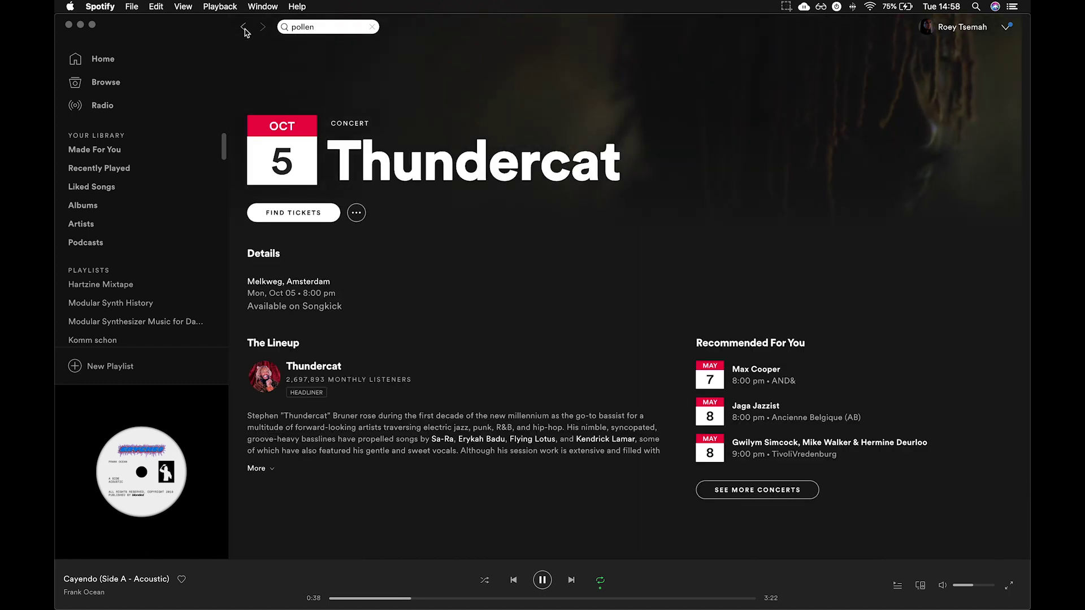
{"action": "left_click", "coordinate": [244, 28]}
{"action": "scroll", "coordinate": [444, 177], "scroll_direction": "up", "scroll_amount": 10}
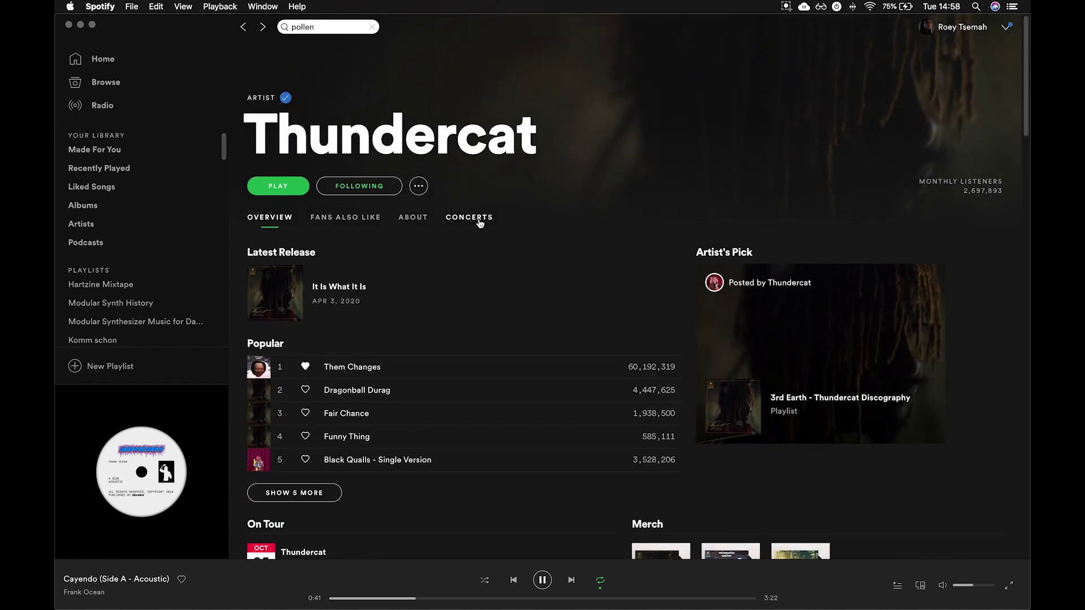
Step: Browse Thundercat's Concerts, About and Fans Also Like tabs, then show Singles and EPs as a list on Overview
{"action": "left_click", "coordinate": [480, 222]}
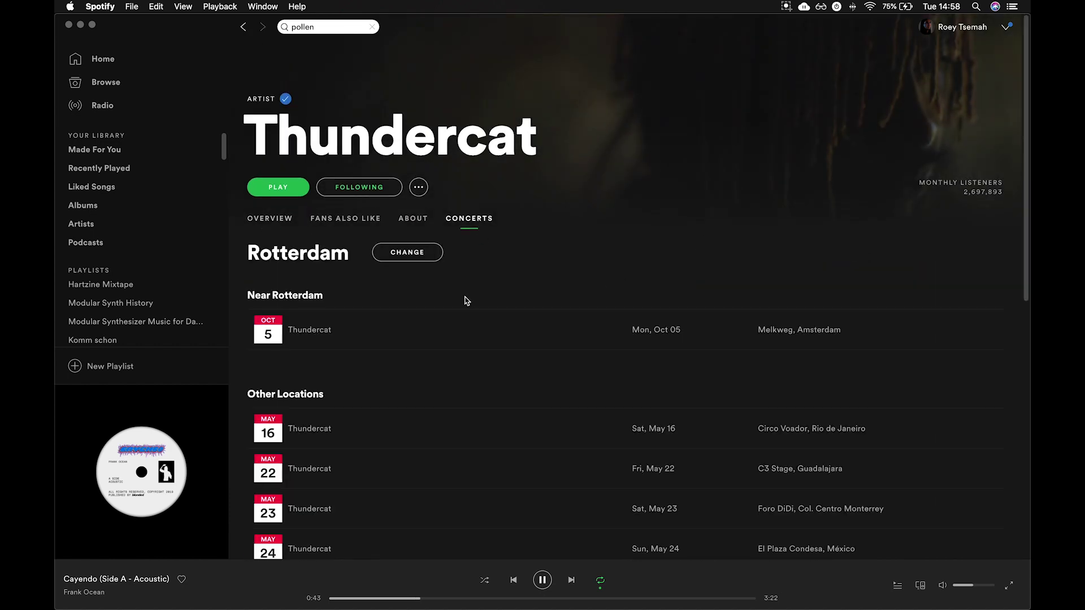
{"action": "left_click", "coordinate": [416, 223]}
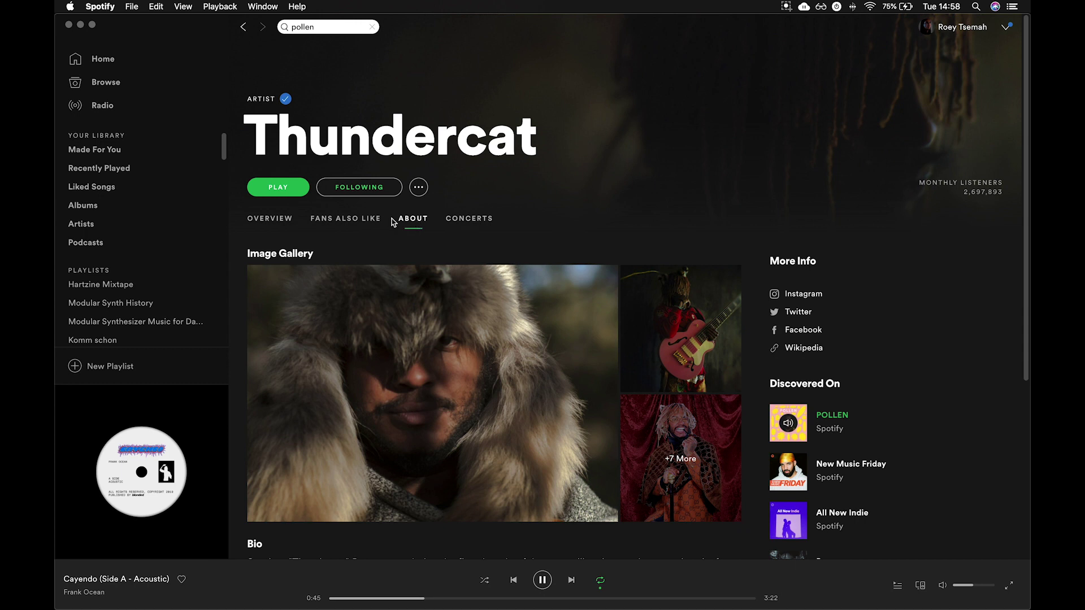
{"action": "left_click", "coordinate": [368, 221]}
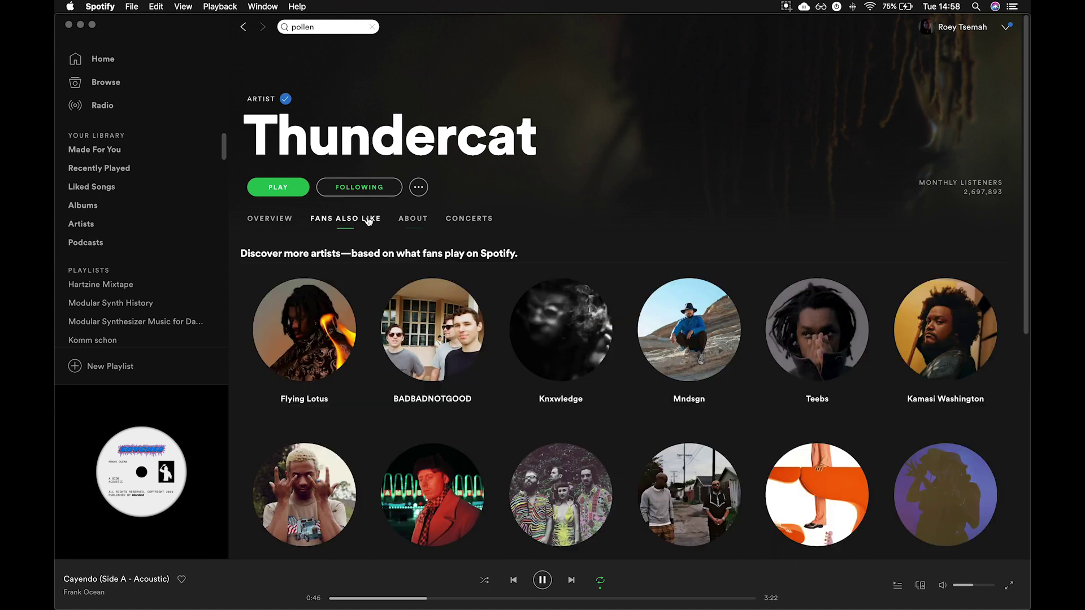
{"action": "left_click", "coordinate": [291, 223]}
{"action": "scroll", "coordinate": [484, 372], "scroll_direction": "down", "scroll_amount": 15}
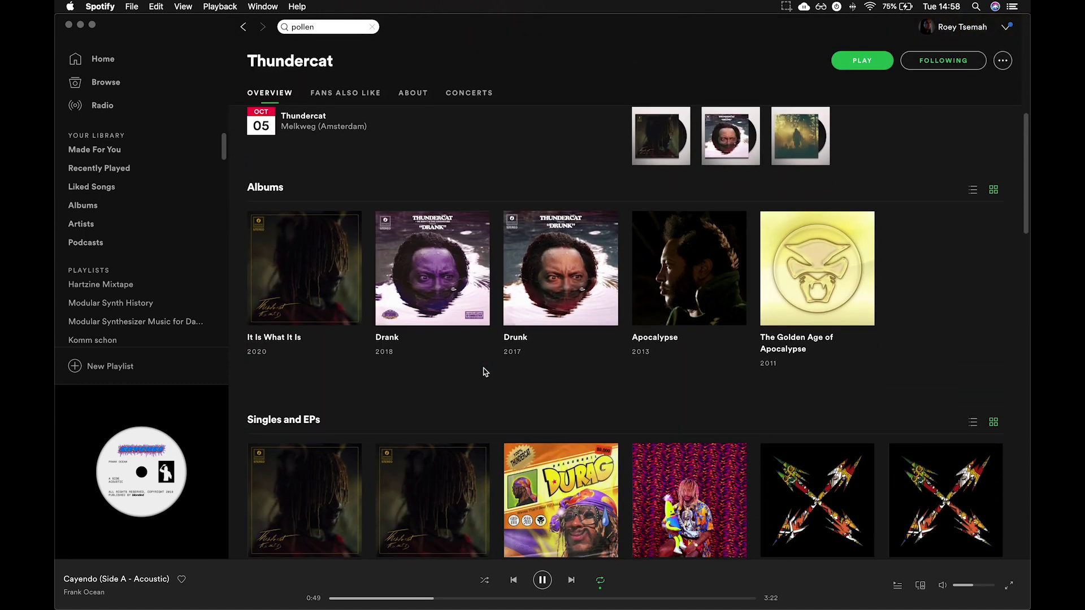
{"action": "scroll", "coordinate": [959, 230], "scroll_direction": "up", "scroll_amount": 1}
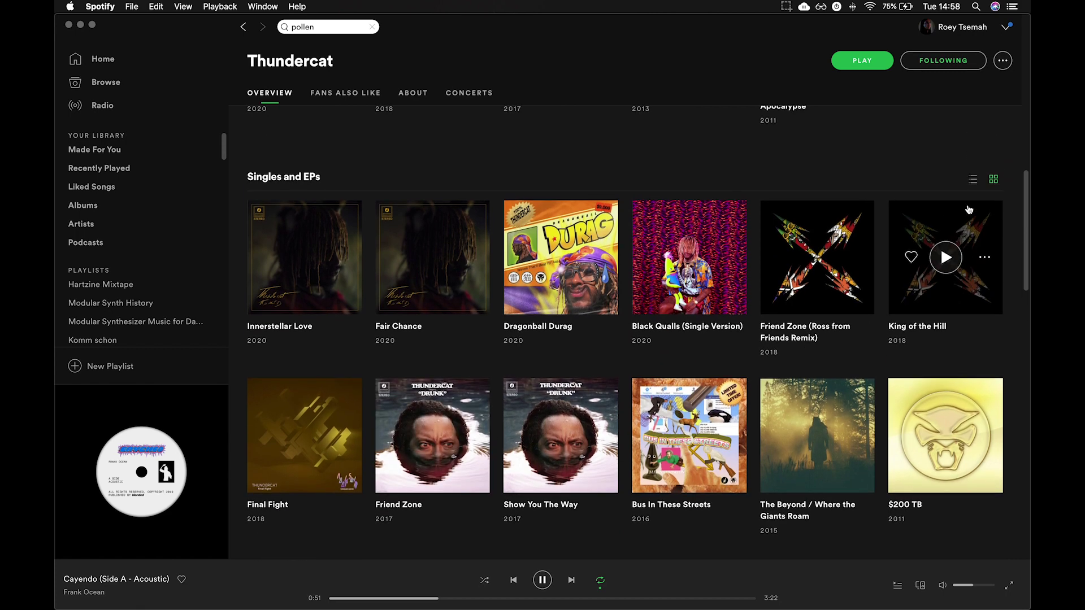
{"action": "left_click", "coordinate": [975, 183]}
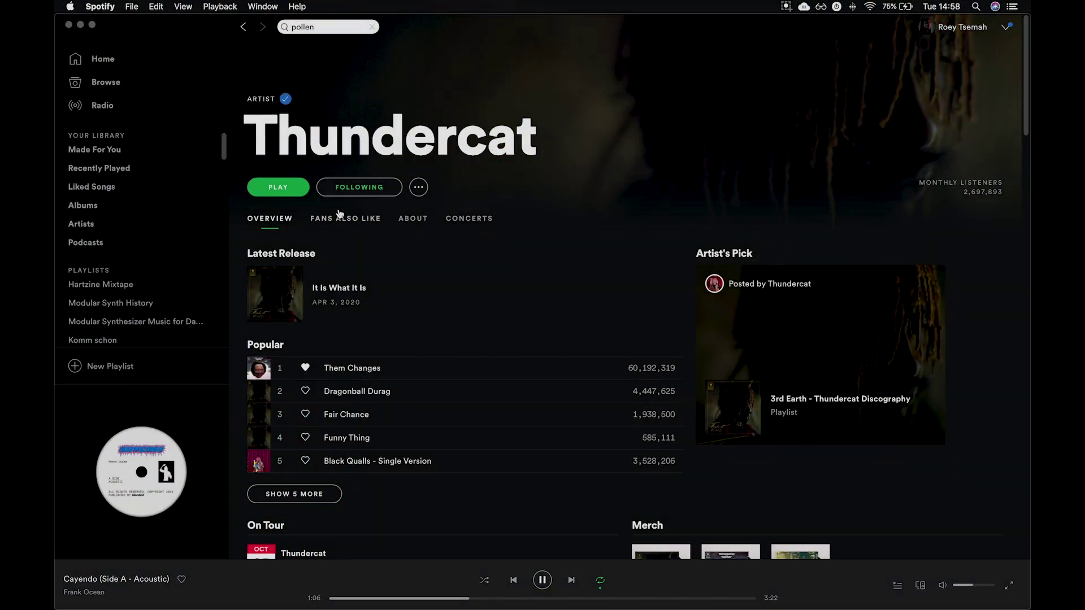
Step: Open Flying Lotus's artist page from Fans Also Like and scroll through it
{"action": "left_click", "coordinate": [341, 219]}
{"action": "left_click", "coordinate": [314, 309]}
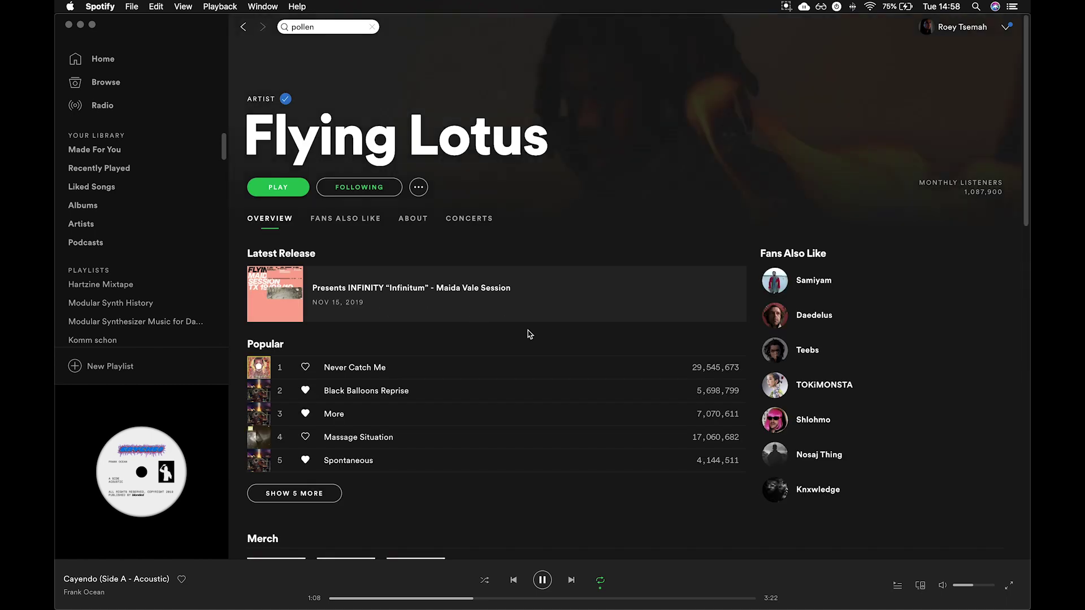
{"action": "scroll", "coordinate": [554, 368], "scroll_direction": "down", "scroll_amount": 6}
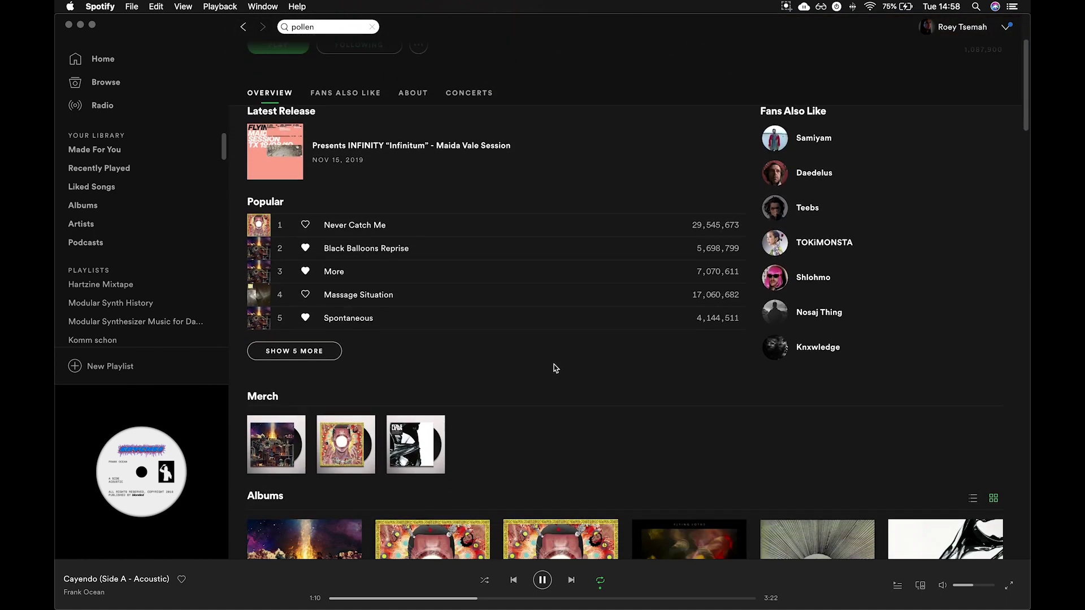
{"action": "scroll", "coordinate": [553, 367], "scroll_direction": "down", "scroll_amount": 7}
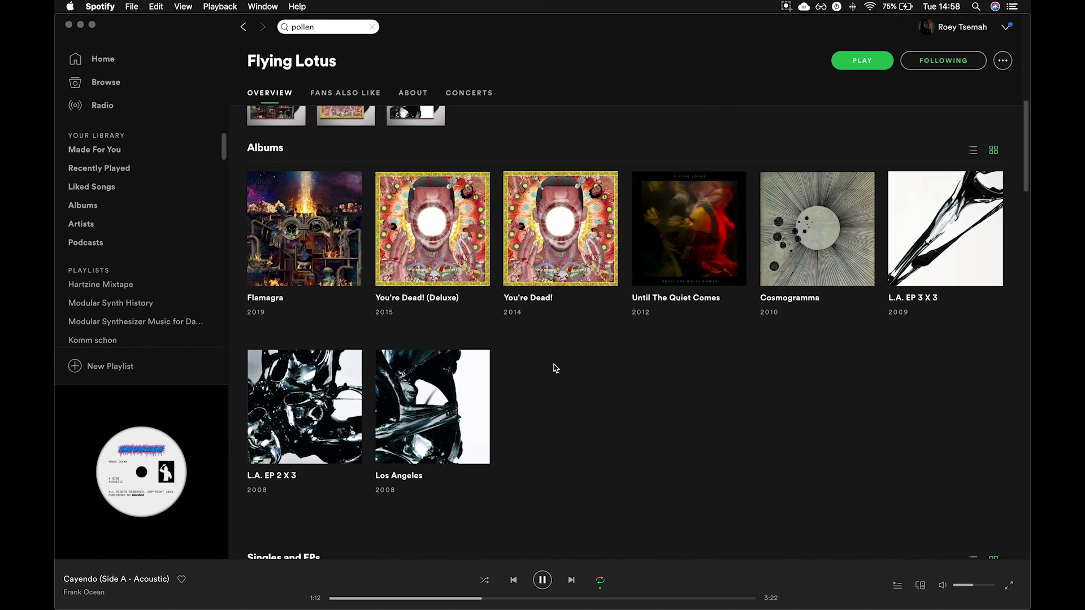
{"action": "scroll", "coordinate": [554, 368], "scroll_direction": "down", "scroll_amount": 3}
{"action": "scroll", "coordinate": [504, 346], "scroll_direction": "up", "scroll_amount": 15}
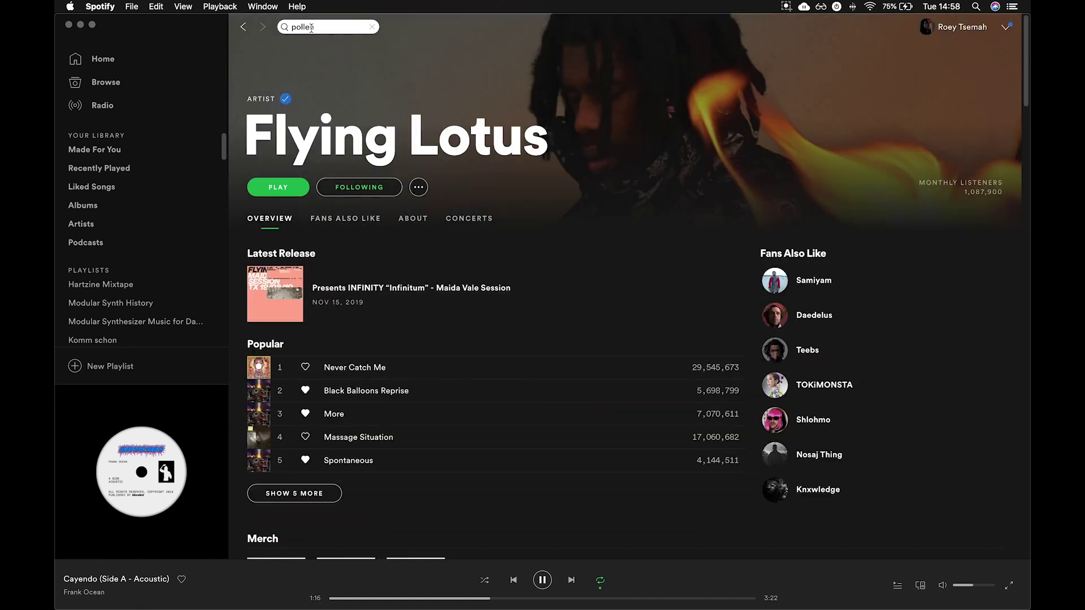
Step: Search 'bieb', open Justin Bieber's artist page and show its About section
{"action": "type", "text": "n"}
{"action": "type", "text": "bieb"}
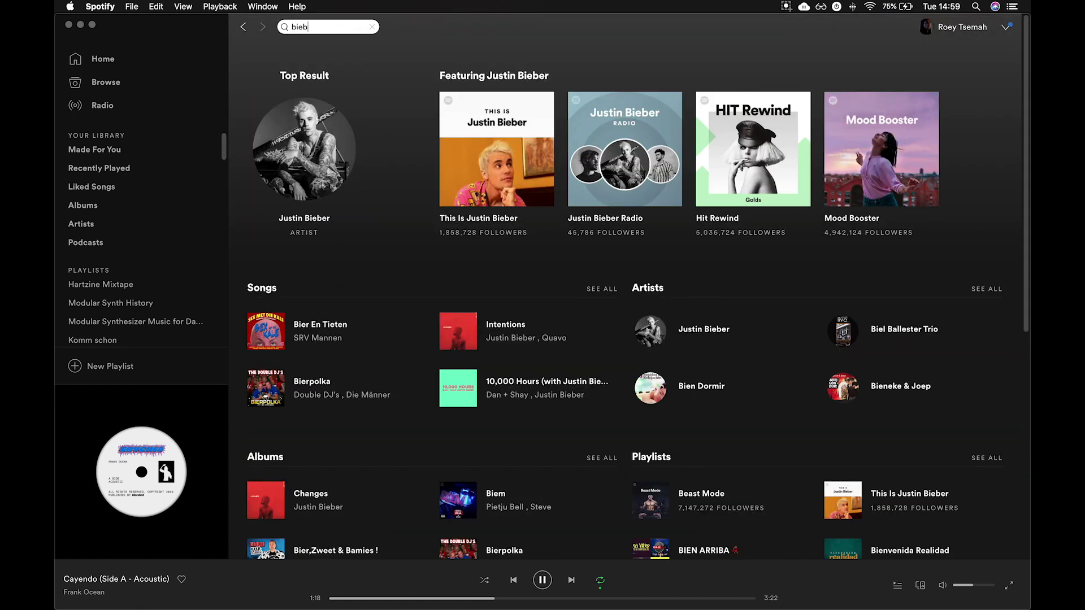
{"action": "left_click", "coordinate": [326, 109]}
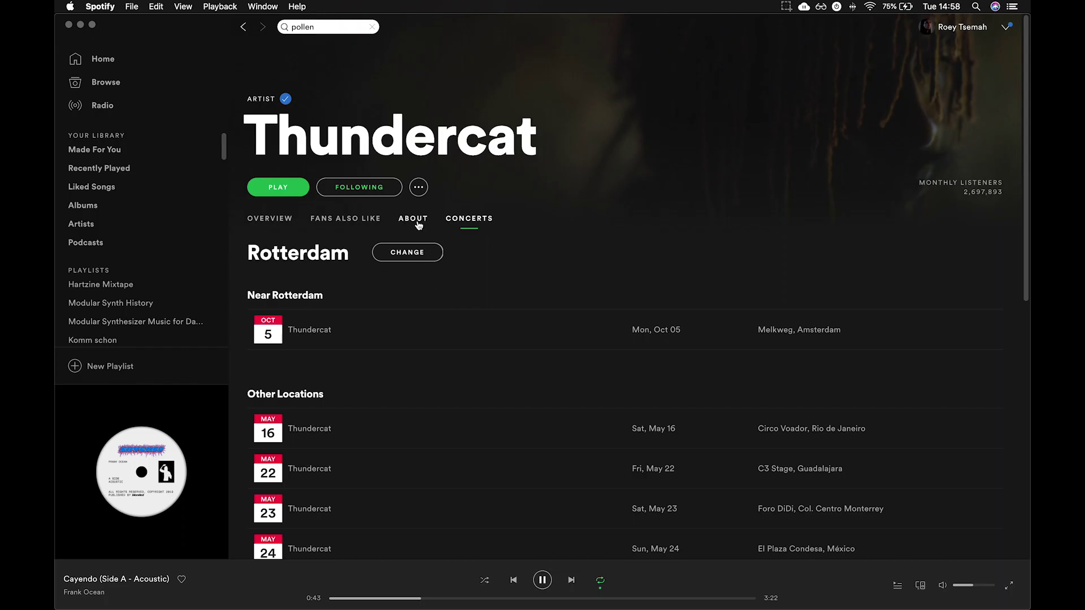
{"action": "left_click", "coordinate": [414, 220]}
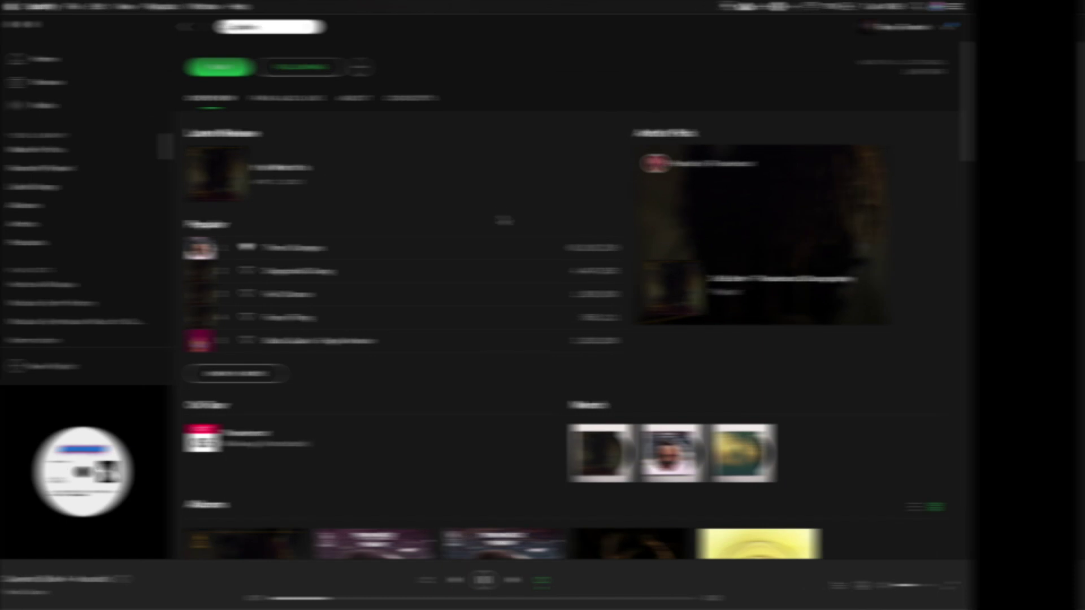
{"action": "scroll", "coordinate": [504, 221], "scroll_direction": "down", "scroll_amount": 5}
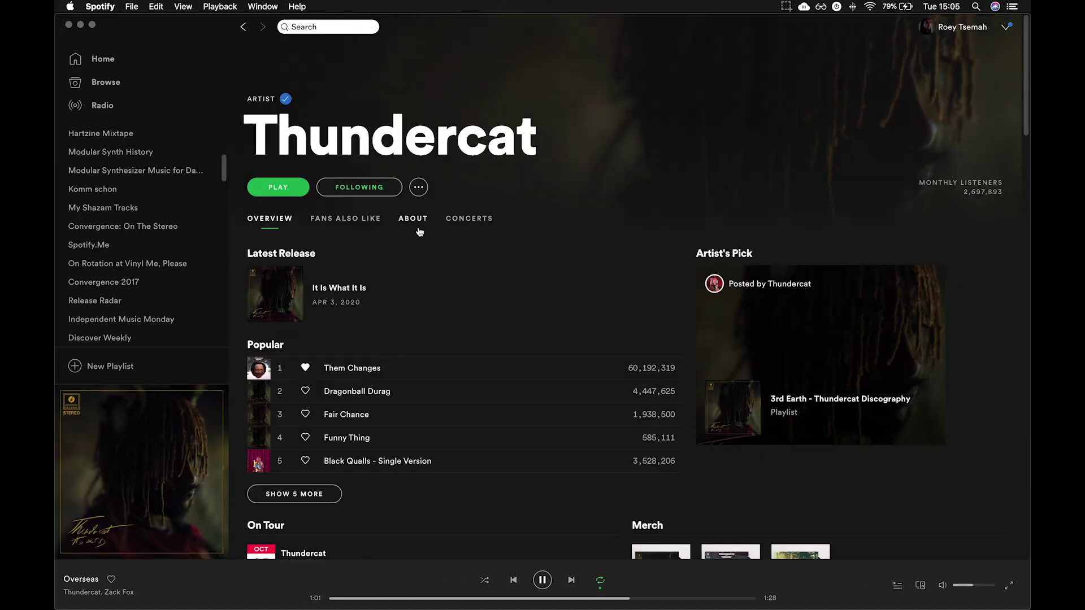
Step: Review Thundercat's About bio and listener stats, then open the Let's Eat Grandma artist page
{"action": "left_click", "coordinate": [414, 220]}
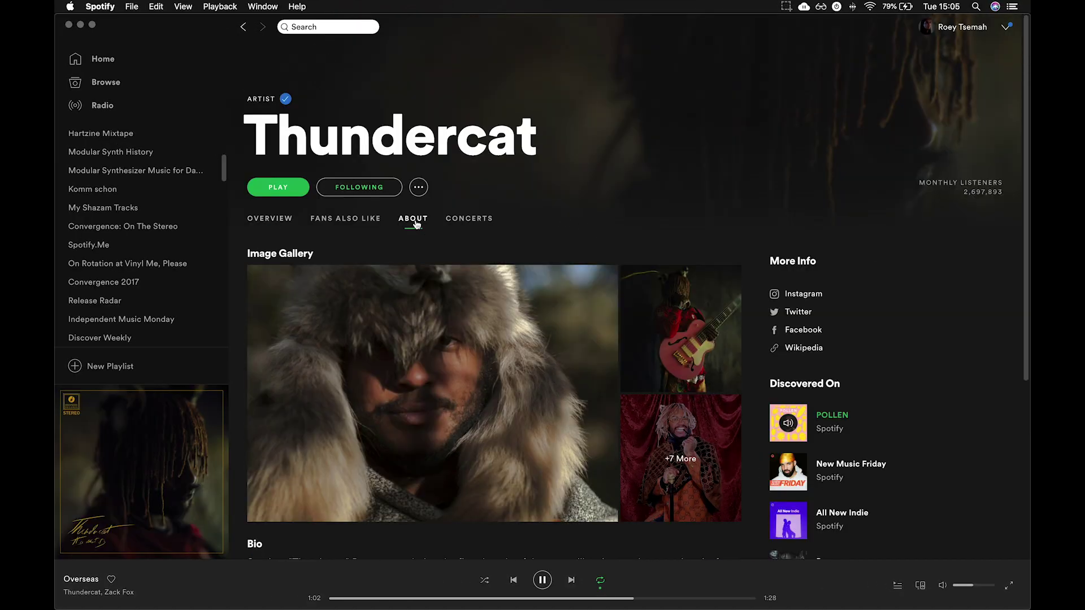
{"action": "scroll", "coordinate": [434, 338], "scroll_direction": "down", "scroll_amount": 10}
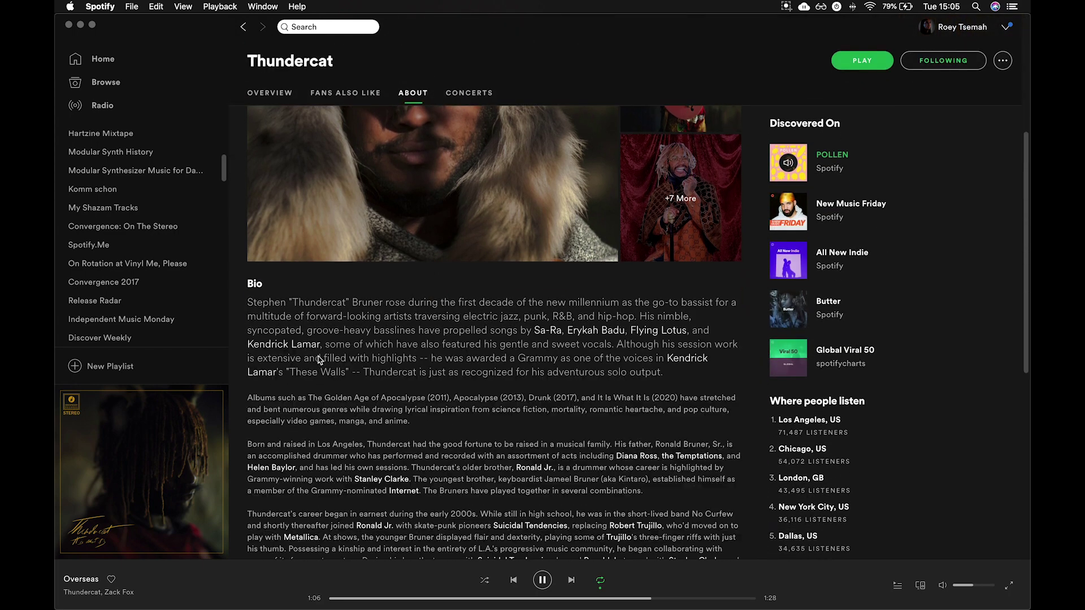
{"action": "scroll", "coordinate": [447, 362], "scroll_direction": "up", "scroll_amount": 15}
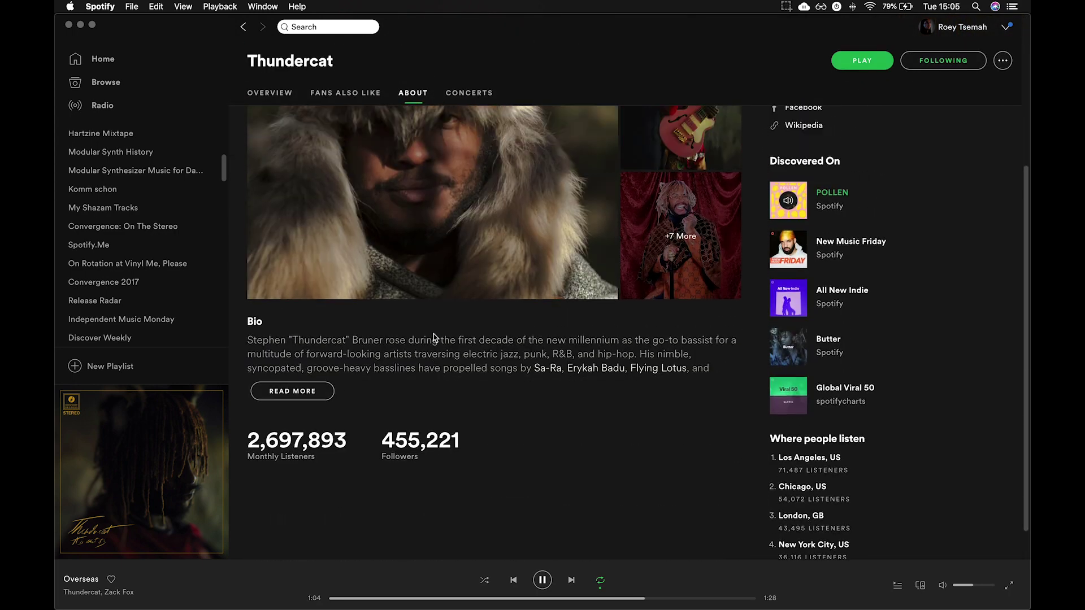
{"action": "scroll", "coordinate": [433, 338], "scroll_direction": "up", "scroll_amount": 2}
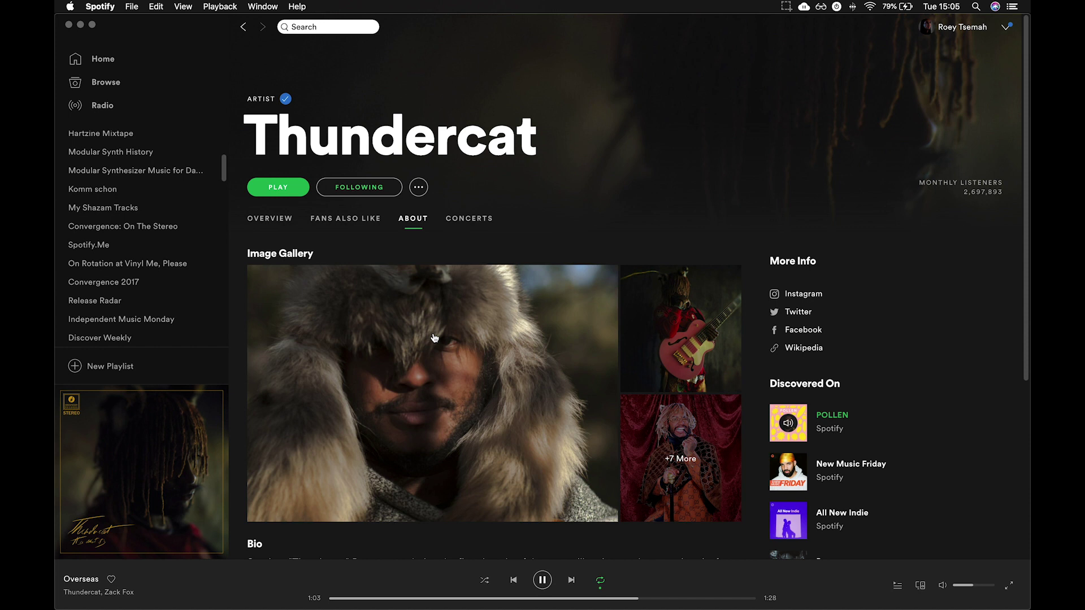
{"action": "scroll", "coordinate": [434, 337], "scroll_direction": "down", "scroll_amount": 8}
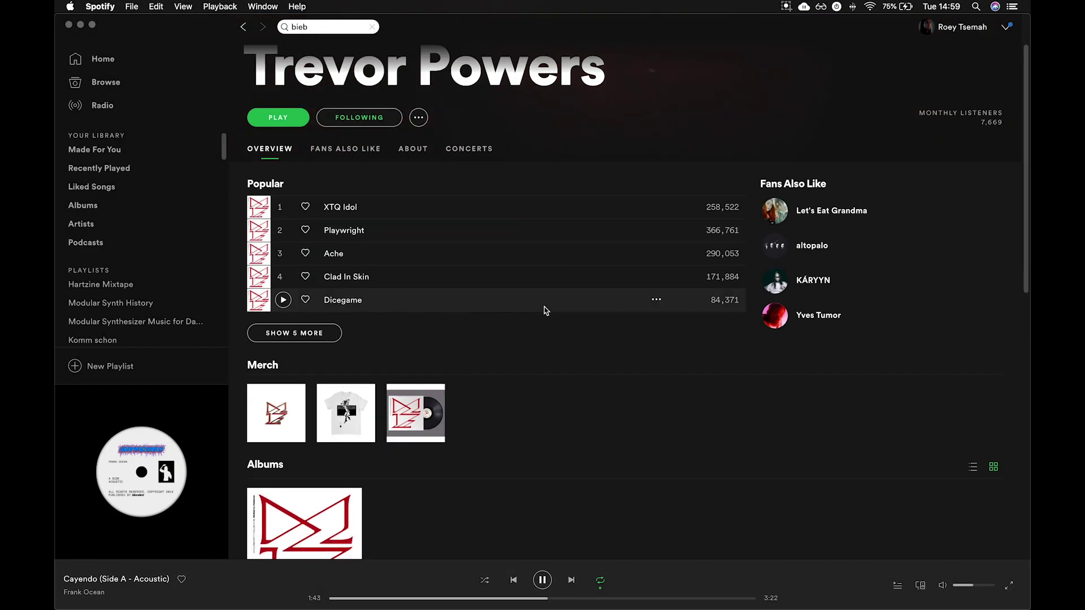
{"action": "scroll", "coordinate": [544, 310], "scroll_direction": "down", "scroll_amount": 10}
{"action": "scroll", "coordinate": [543, 310], "scroll_direction": "up", "scroll_amount": 10}
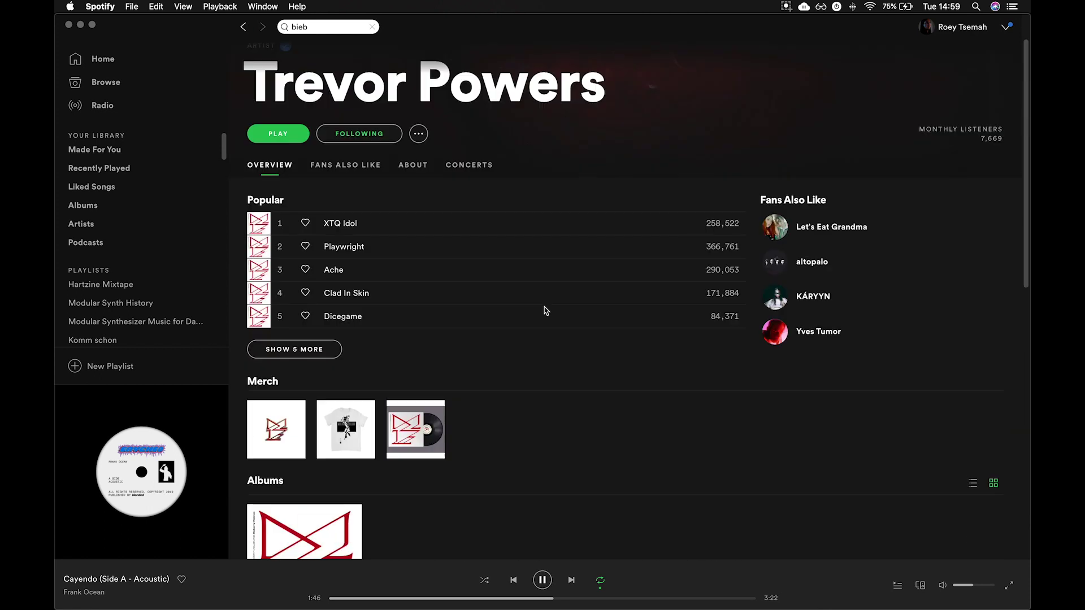
{"action": "left_click", "coordinate": [857, 284]}
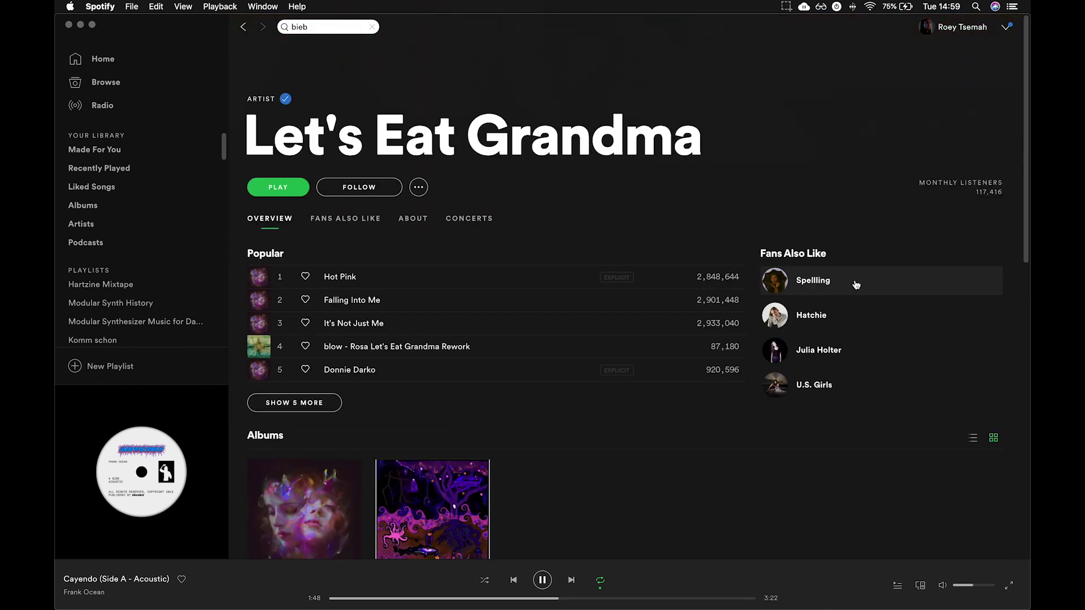
{"action": "scroll", "coordinate": [542, 269], "scroll_direction": "down", "scroll_amount": 4}
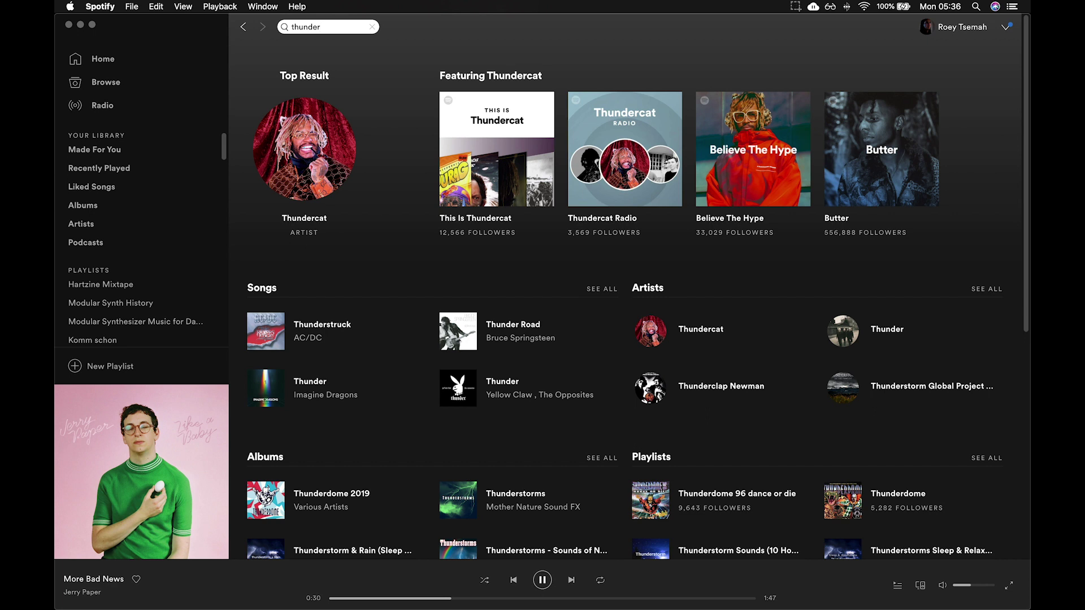
Step: Open Thundercat's page, check the heading font with WhatFont, and screenshot the Nimbus Sans sample
{"action": "left_click", "coordinate": [295, 112]}
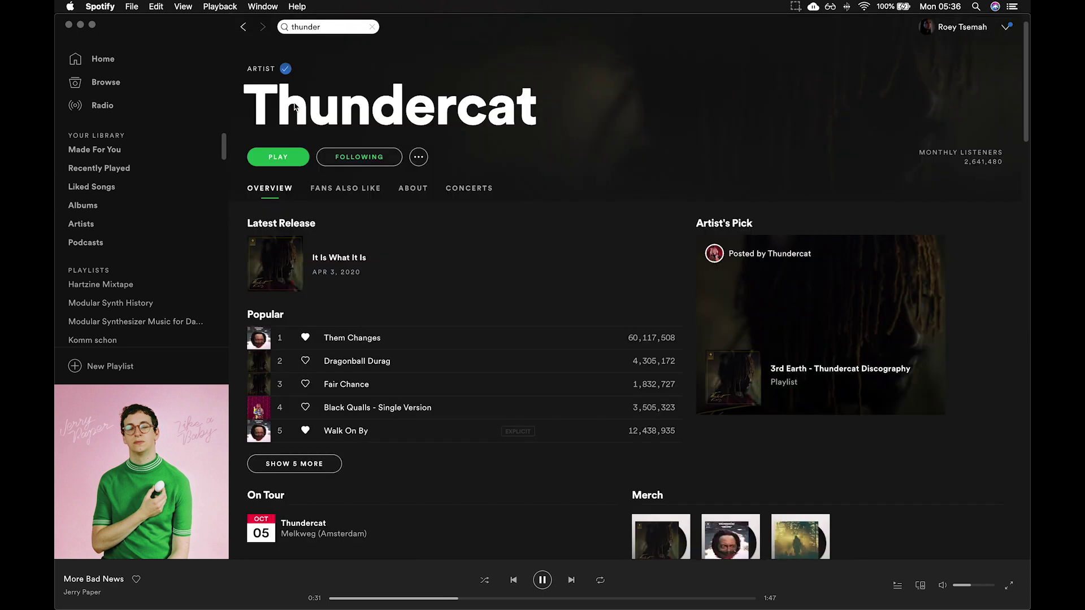
{"action": "scroll", "coordinate": [529, 257], "scroll_direction": "down", "scroll_amount": 5}
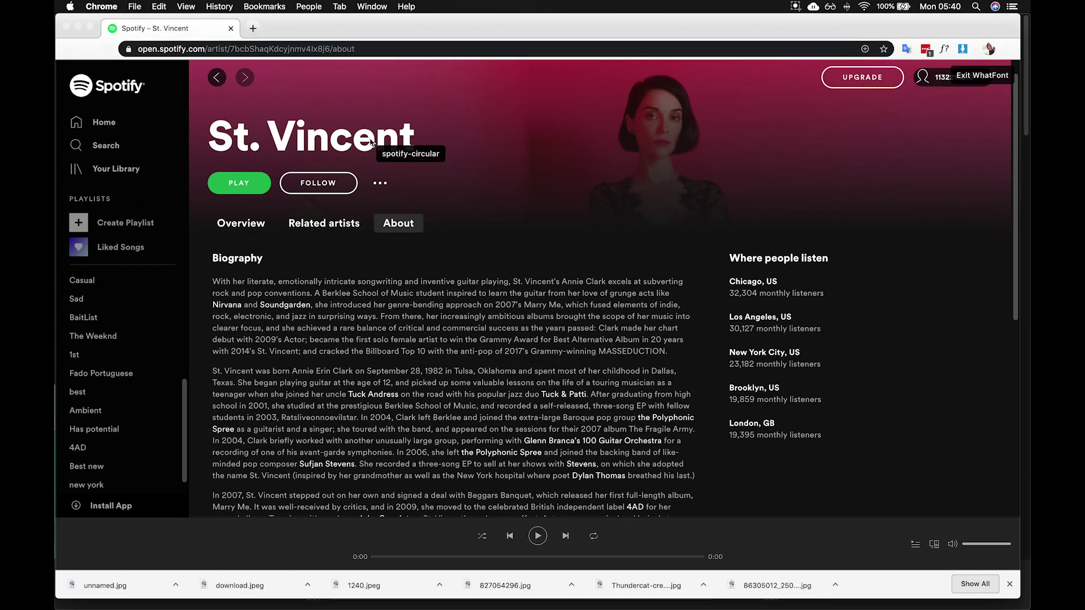
{"action": "left_click", "coordinate": [371, 142]}
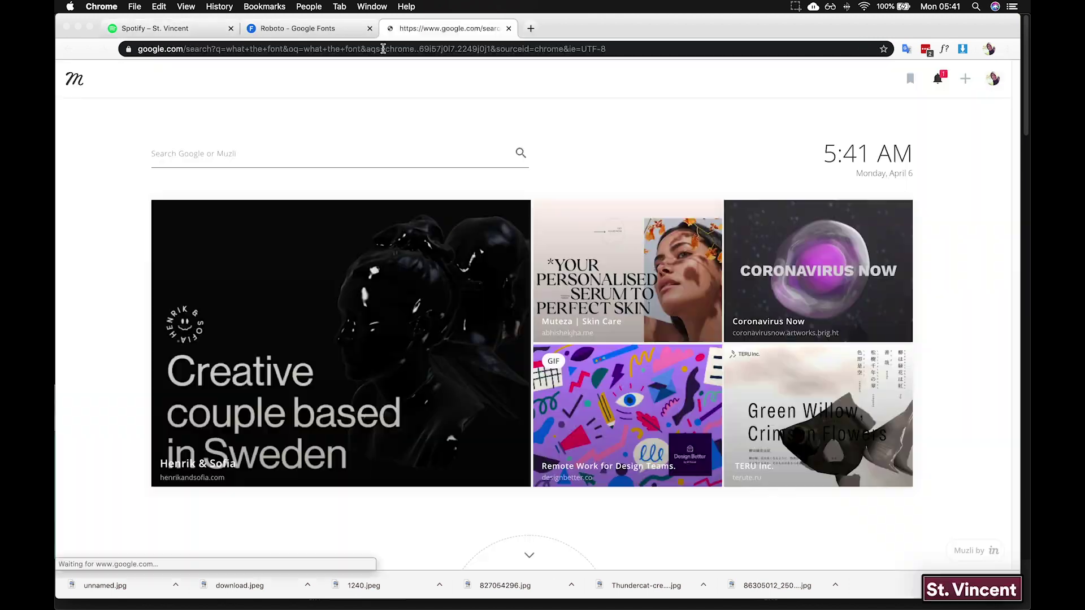
{"action": "left_click_drag", "start_coordinate": [161, 263], "coordinate": [362, 320]}
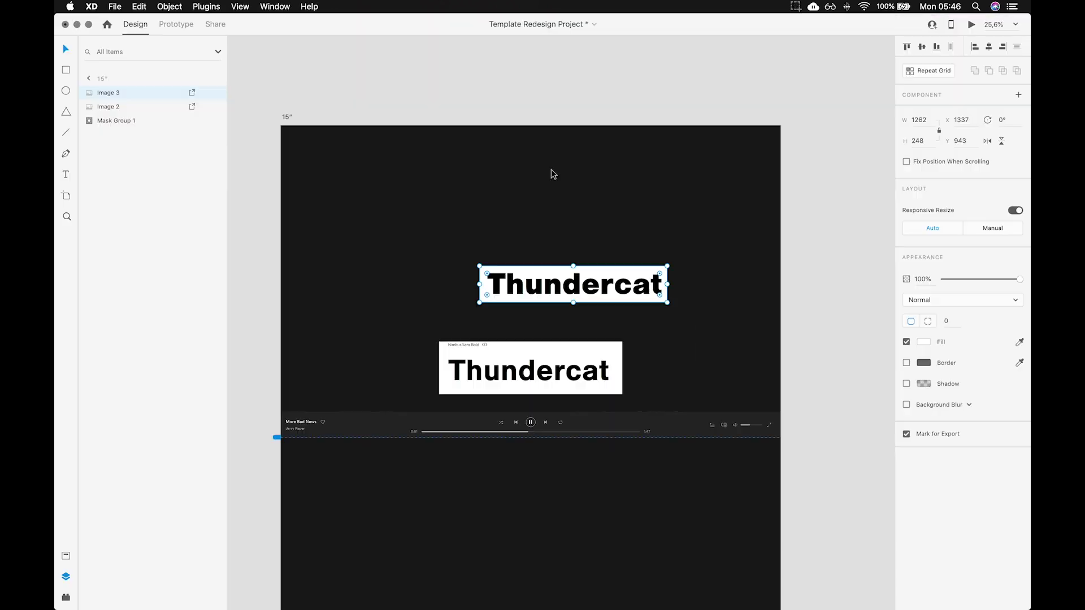
Step: Paste the Thundercat title screenshot onto the 15-inch artboard above the player bar
{"action": "key", "text": "super+v"}
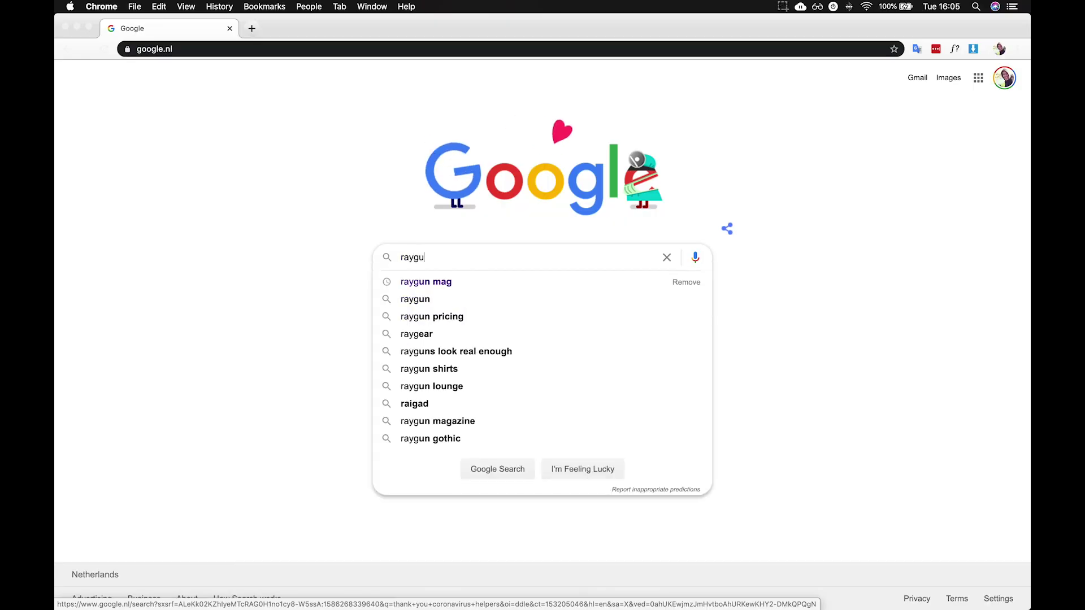
Step: Search Google for 'raygun mag' and scroll through the image results
{"action": "key", "text": "Return"}
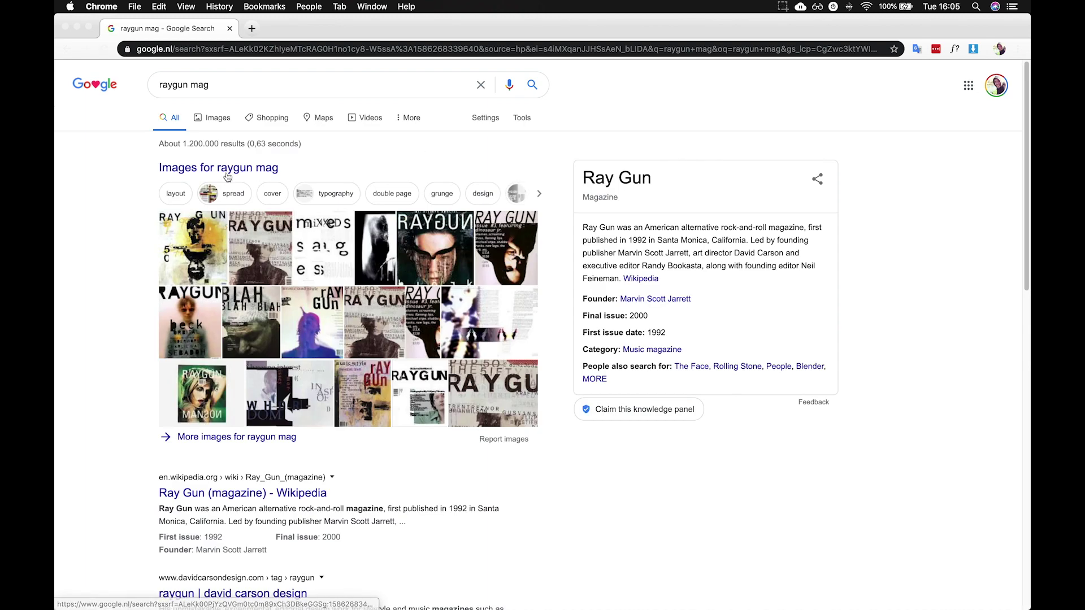
{"action": "left_click", "coordinate": [226, 170]}
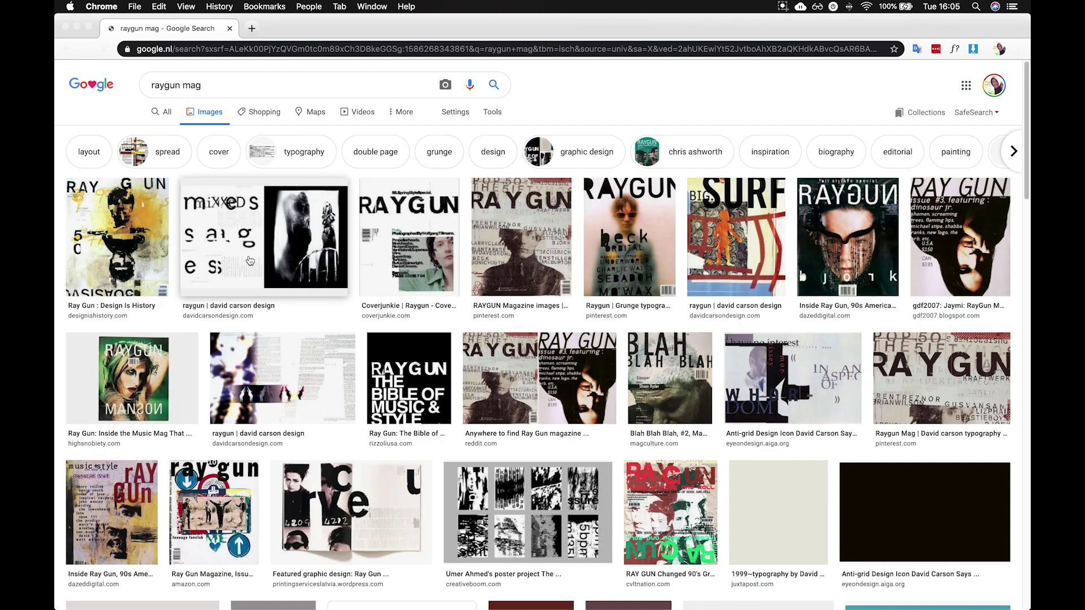
{"action": "scroll", "coordinate": [249, 260], "scroll_direction": "down", "scroll_amount": 5}
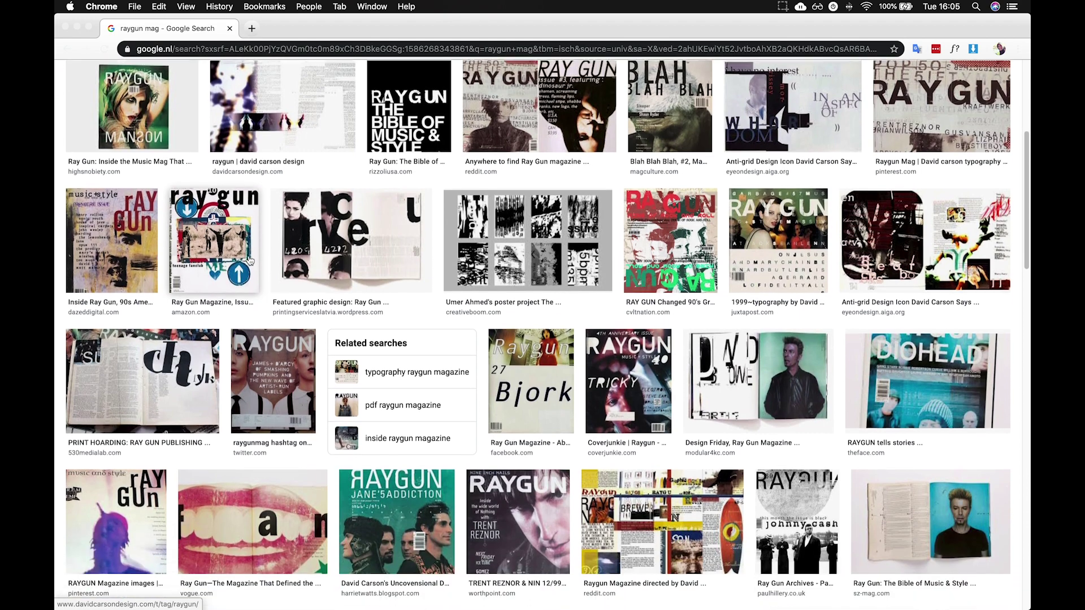
{"action": "scroll", "coordinate": [250, 261], "scroll_direction": "down", "scroll_amount": 4}
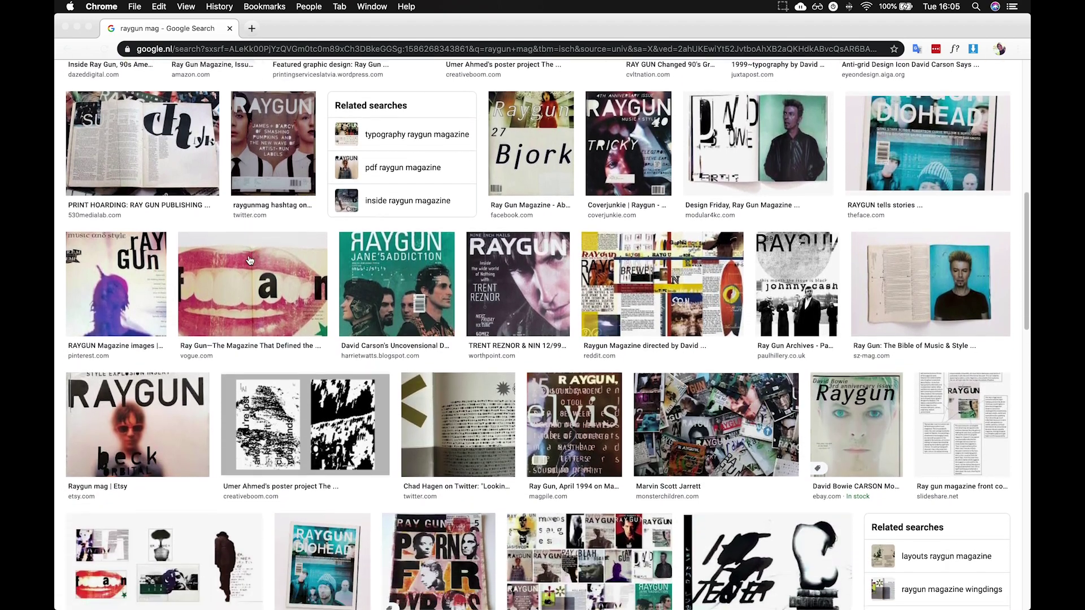
{"action": "scroll", "coordinate": [250, 261], "scroll_direction": "down", "scroll_amount": 2}
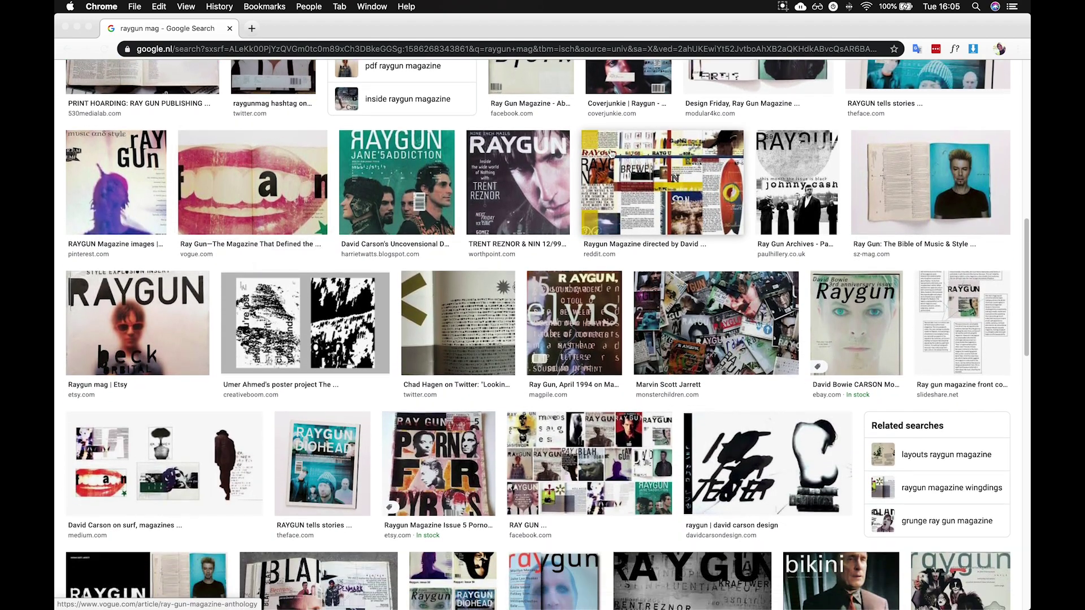
Step: Preview several Ray Gun magazine covers and spreads, ending on a larger spread preview
{"action": "left_click", "coordinate": [658, 196]}
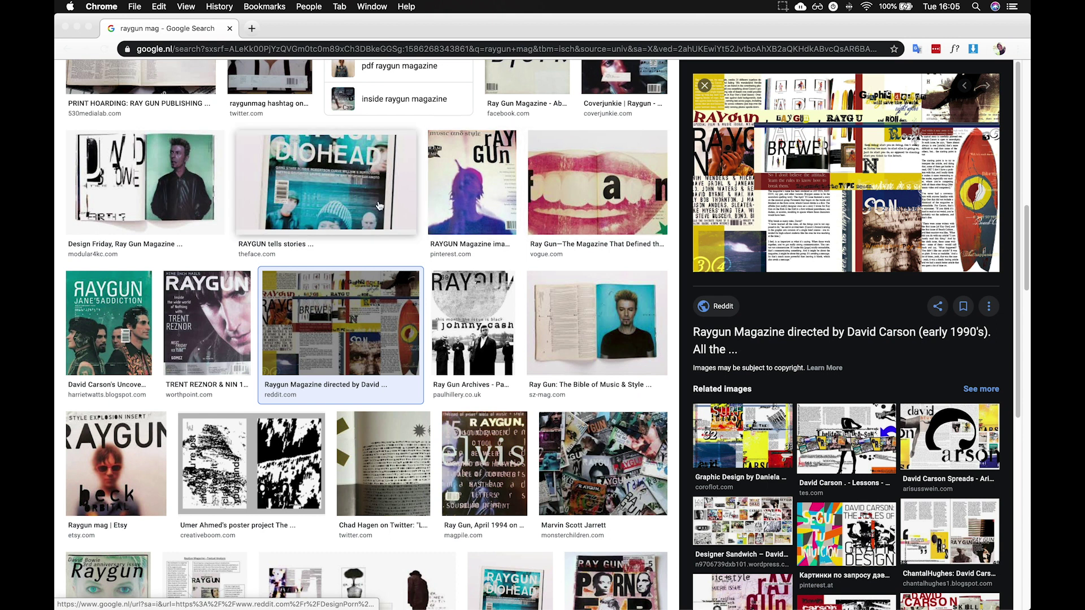
{"action": "left_click", "coordinate": [571, 309]}
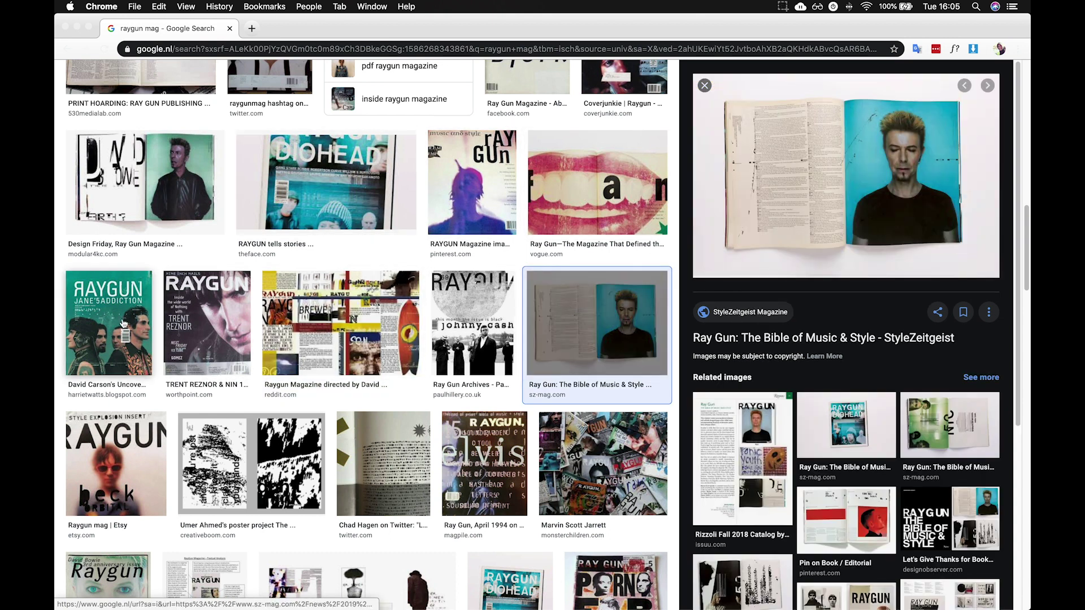
{"action": "scroll", "coordinate": [123, 323], "scroll_direction": "down", "scroll_amount": 5}
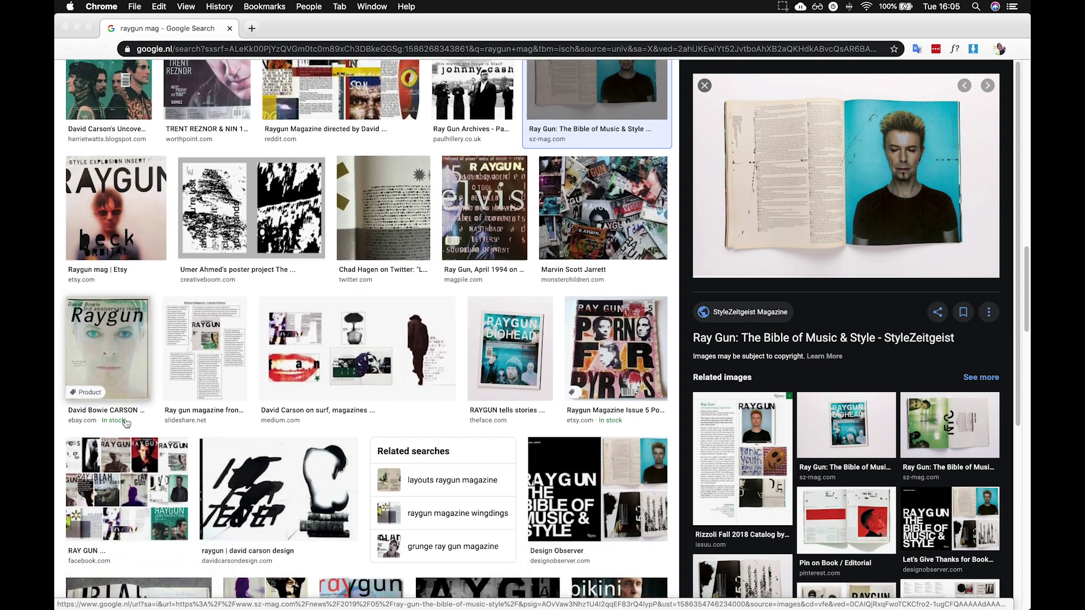
{"action": "scroll", "coordinate": [126, 424], "scroll_direction": "down", "scroll_amount": 2}
{"action": "left_click", "coordinate": [215, 294]}
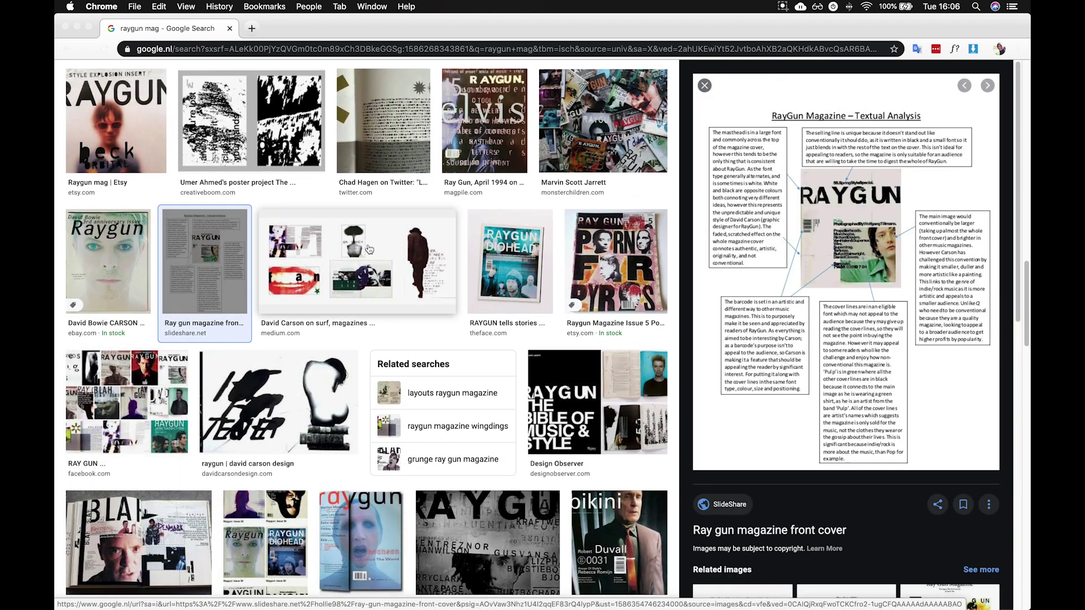
{"action": "scroll", "coordinate": [409, 242], "scroll_direction": "down", "scroll_amount": 5}
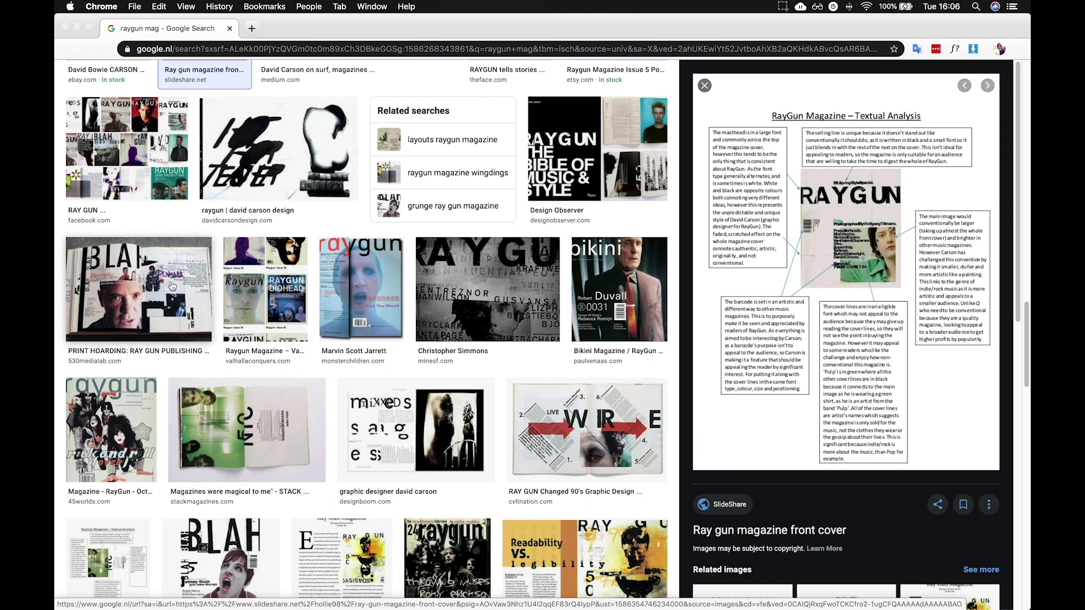
{"action": "left_click", "coordinate": [178, 283]}
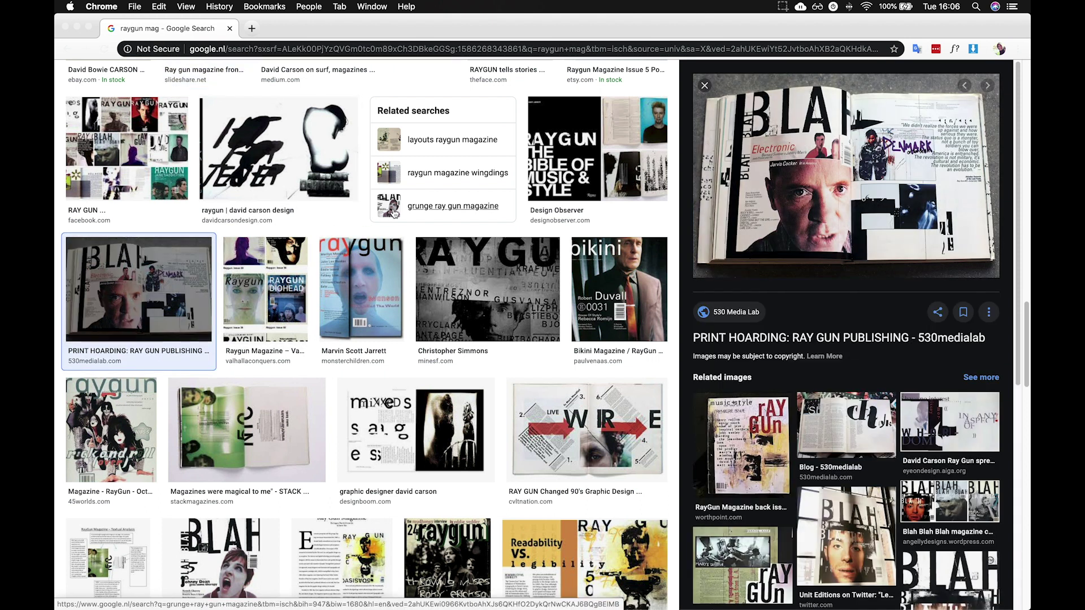
{"action": "left_click", "coordinate": [292, 419]}
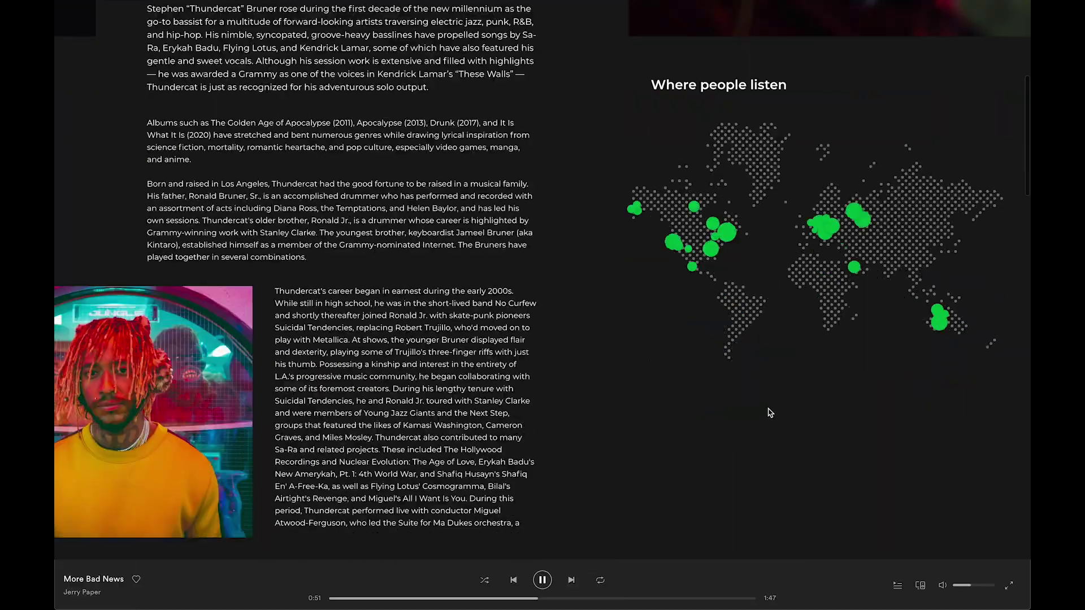
Step: Scroll down the Thundercat page design in Adobe XD
{"action": "scroll", "coordinate": [769, 413], "scroll_direction": "down", "scroll_amount": 12}
{"action": "scroll", "coordinate": [768, 412], "scroll_direction": "down", "scroll_amount": 4}
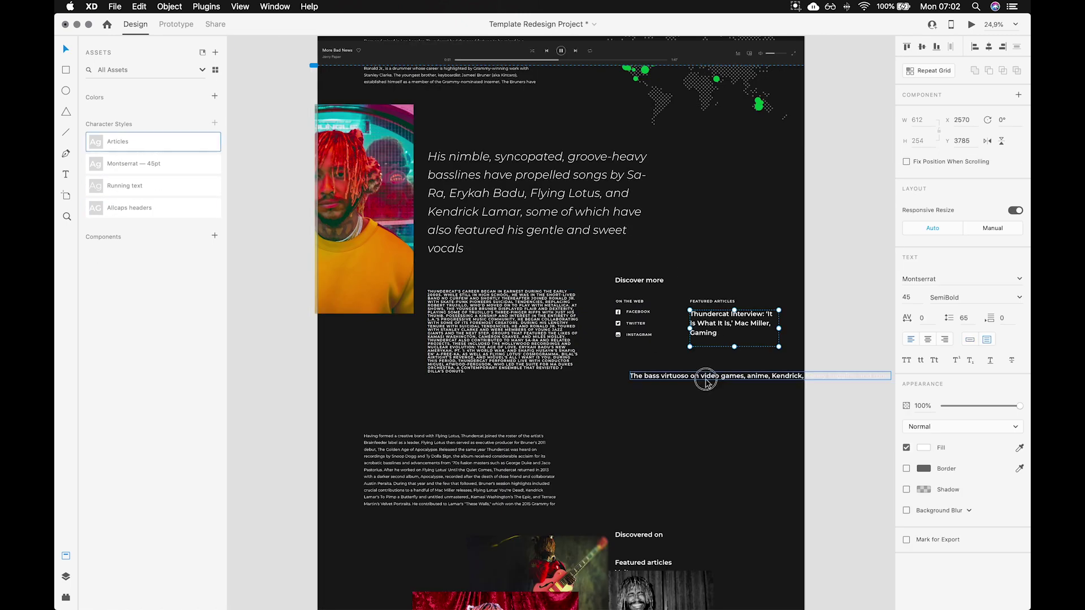
Step: Rename the Montserrat 45pt character style to 'Headers sidebar'
{"action": "double_click", "coordinate": [136, 164]}
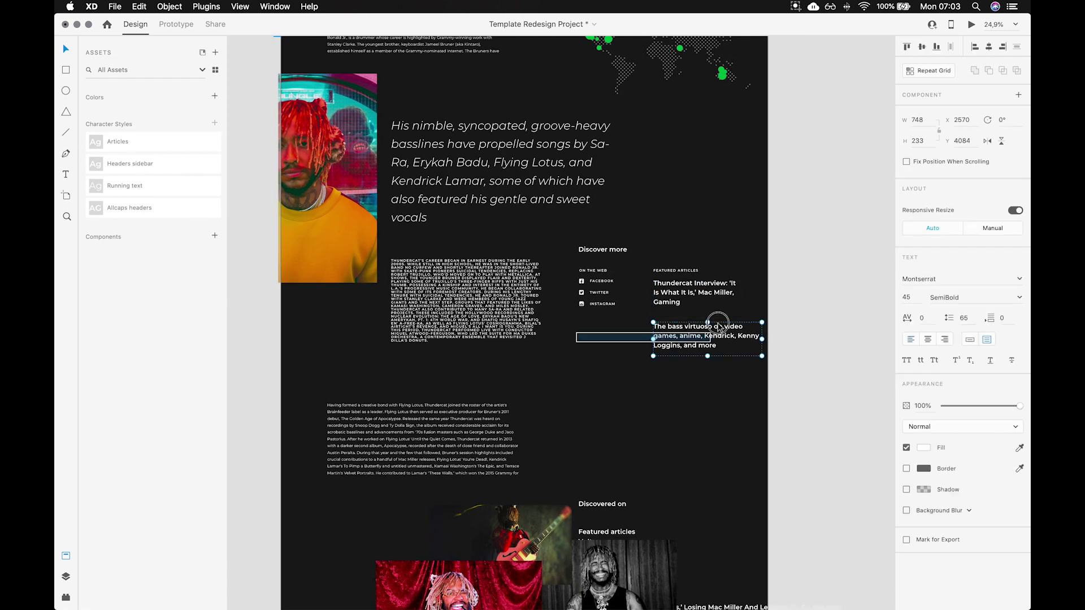
{"action": "left_click", "coordinate": [717, 261]}
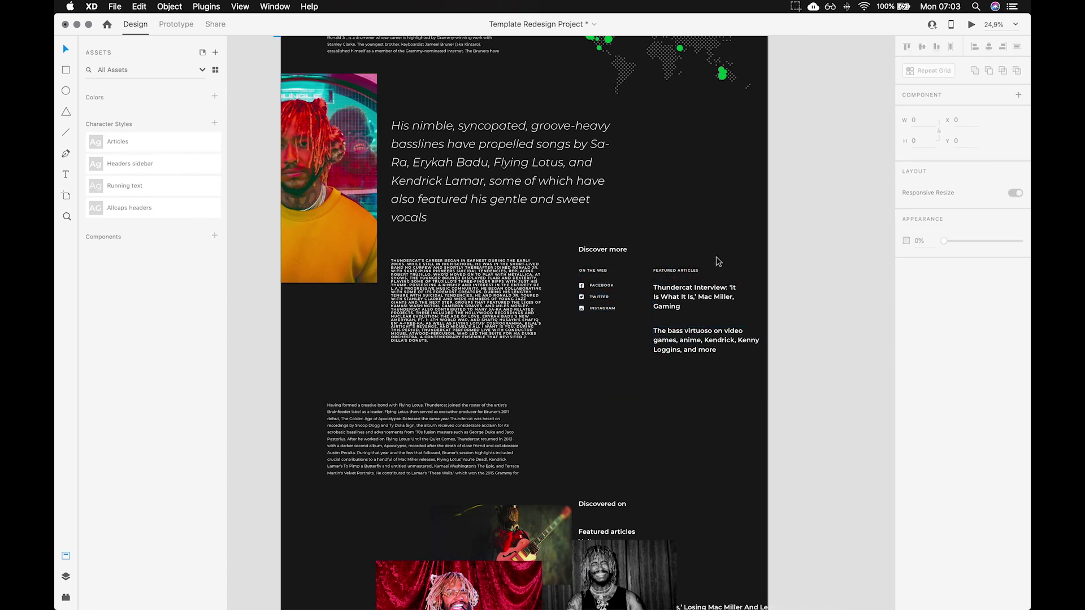
{"action": "scroll", "coordinate": [700, 219], "scroll_direction": "up", "scroll_amount": 3}
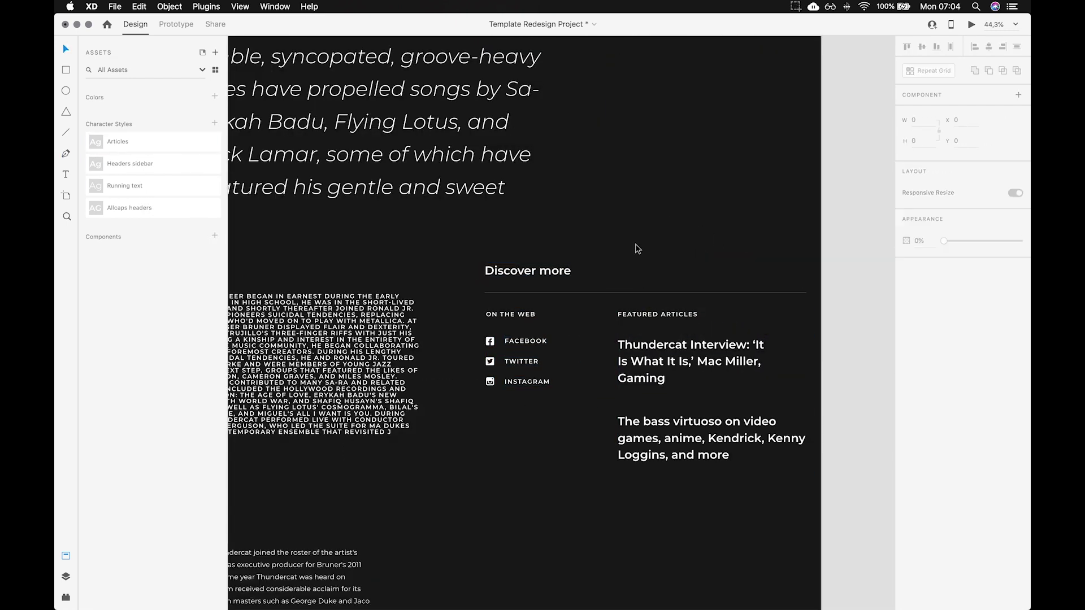
{"action": "scroll", "coordinate": [580, 487], "scroll_direction": "up", "scroll_amount": 2}
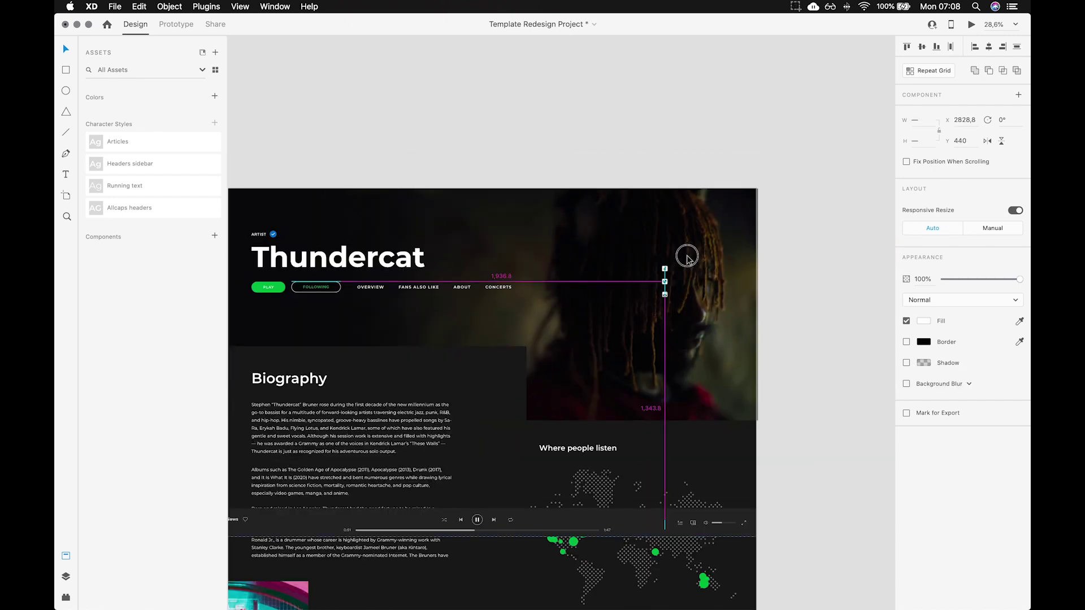
{"action": "scroll", "coordinate": [741, 387], "scroll_direction": "up", "scroll_amount": 5}
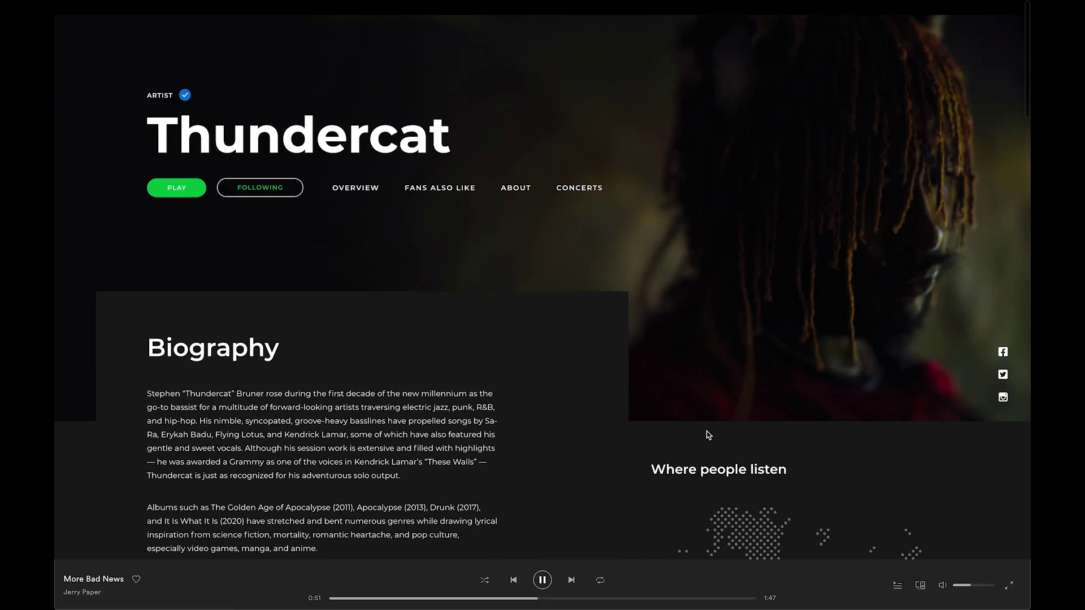
Step: Select the Facebook icon and place a copy of the POLLEN playlist tile in Discovered on
{"action": "scroll", "coordinate": [705, 436], "scroll_direction": "down", "scroll_amount": 4}
{"action": "scroll", "coordinate": [707, 435], "scroll_direction": "down", "scroll_amount": 8}
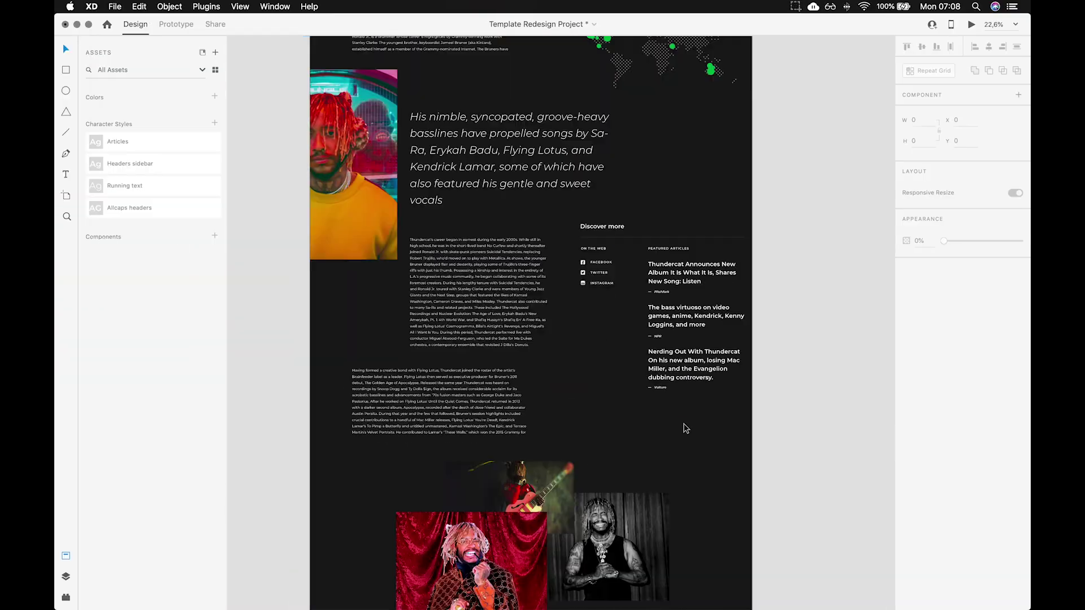
{"action": "scroll", "coordinate": [577, 175], "scroll_direction": "down", "scroll_amount": 2}
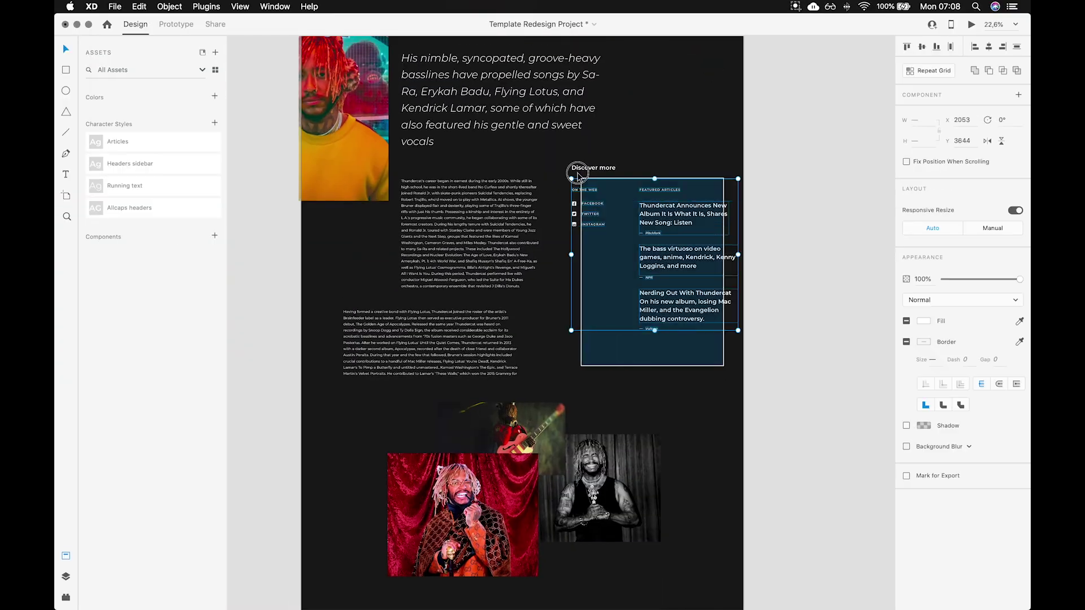
{"action": "left_click_drag", "start_coordinate": [682, 292], "coordinate": [682, 446]}
{"action": "scroll", "coordinate": [684, 396], "scroll_direction": "down", "scroll_amount": 5}
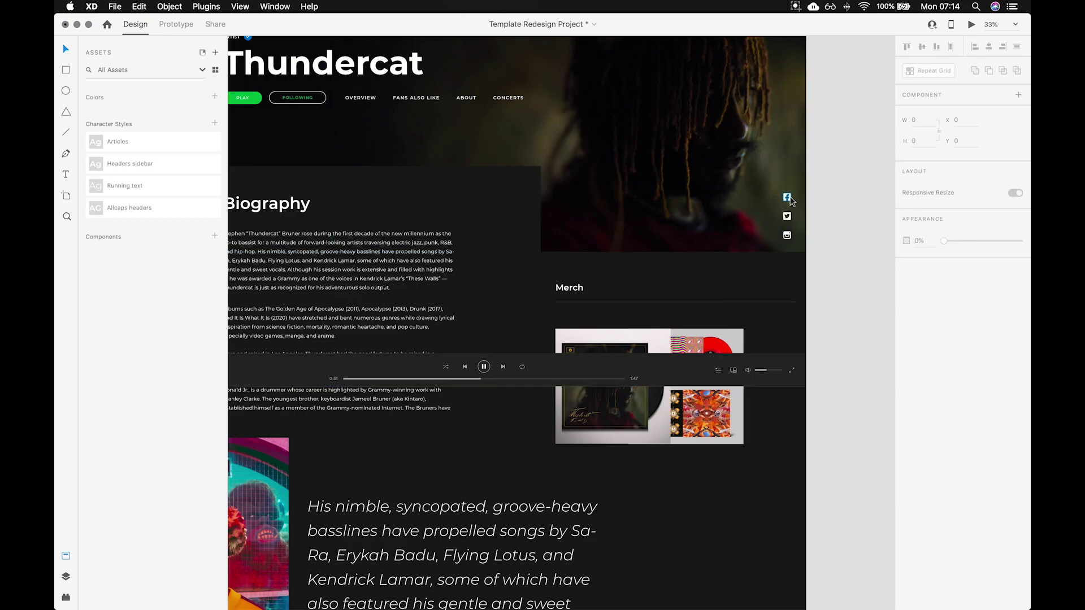
{"action": "left_click", "coordinate": [789, 200]}
{"action": "scroll", "coordinate": [768, 288], "scroll_direction": "down", "scroll_amount": 5}
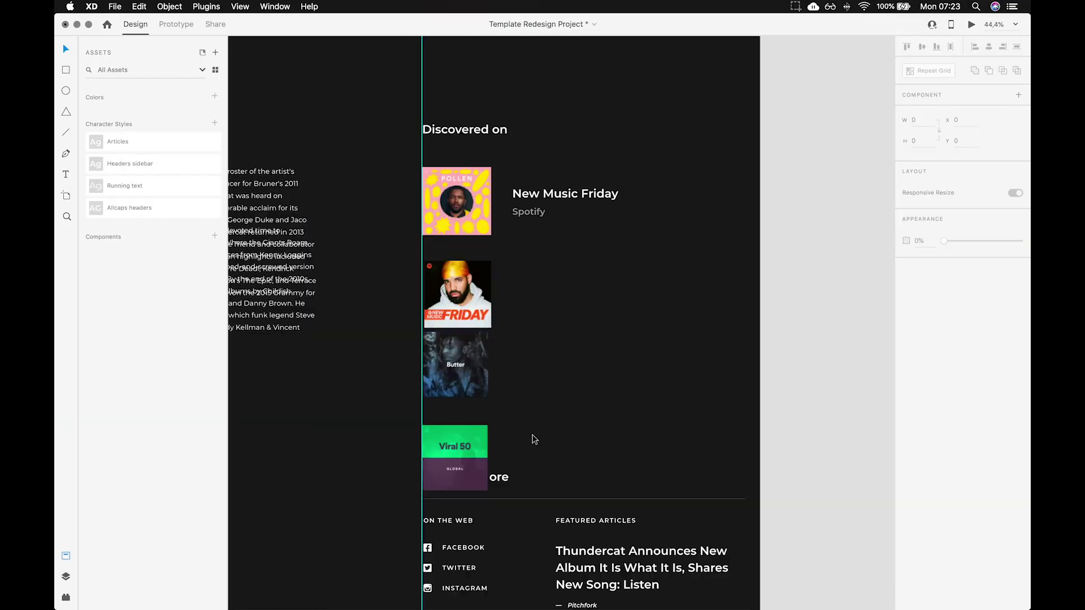
{"action": "left_click_drag", "start_coordinate": [533, 439], "coordinate": [567, 248]}
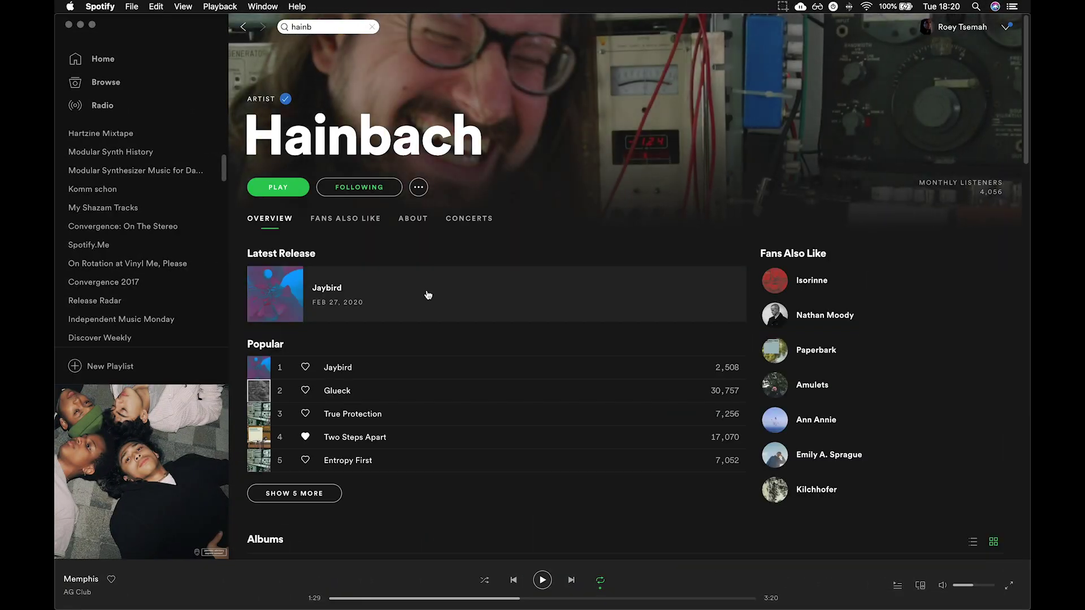
Step: Scroll down through Pink Floyd's About-page biography to read the full band history
{"action": "scroll", "coordinate": [427, 295], "scroll_direction": "down", "scroll_amount": 1}
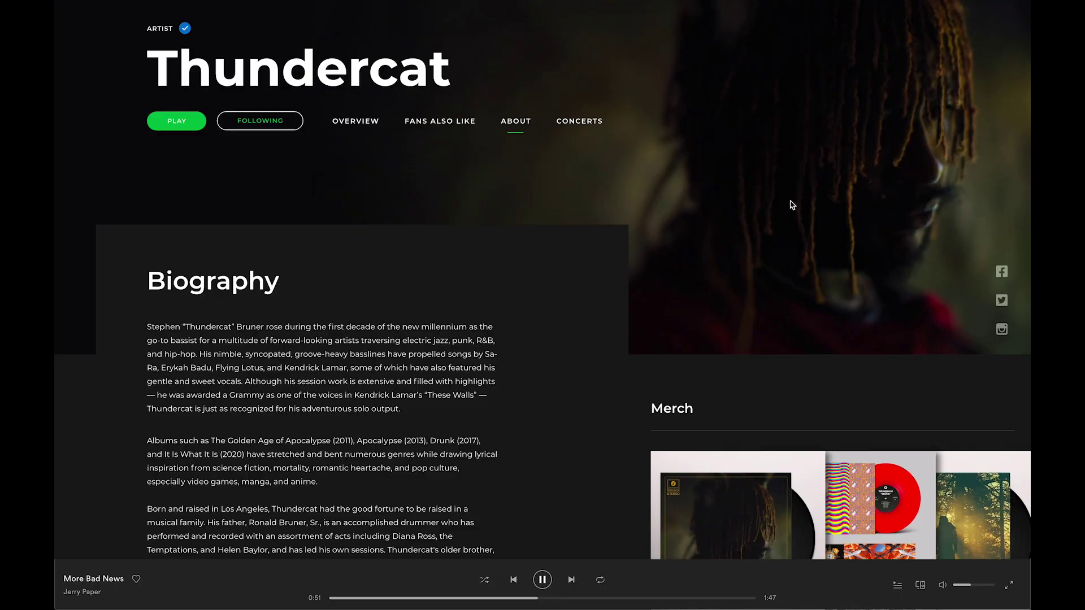
{"action": "scroll", "coordinate": [792, 204], "scroll_direction": "down", "scroll_amount": 15}
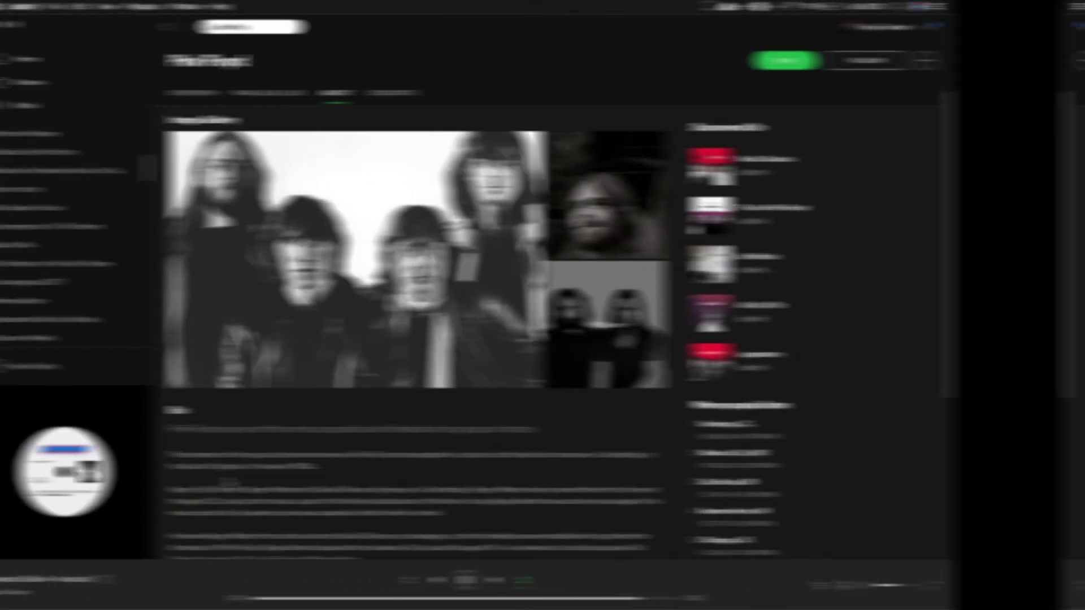
{"action": "scroll", "coordinate": [449, 448], "scroll_direction": "down", "scroll_amount": 10}
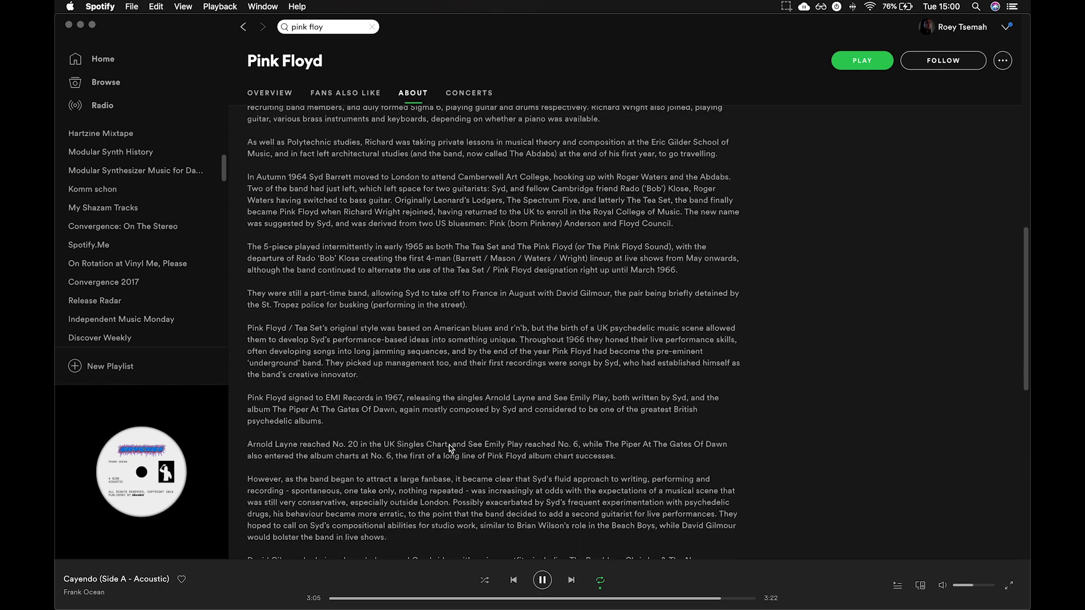
{"action": "scroll", "coordinate": [449, 448], "scroll_direction": "down", "scroll_amount": 5}
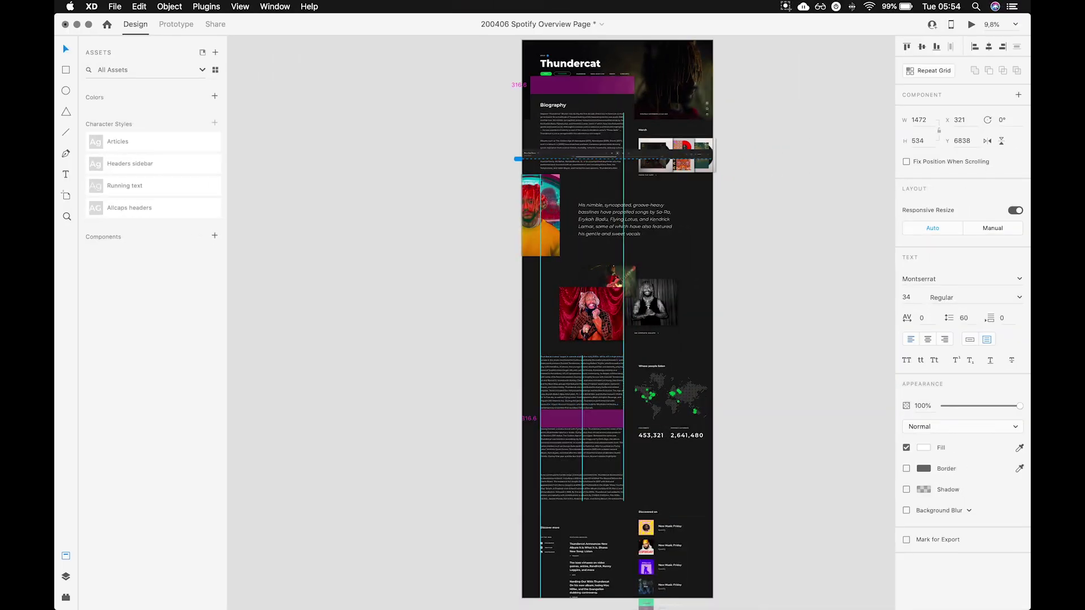
Step: Select a line of the lower biography text in the XD page
{"action": "key", "text": "super+3"}
{"action": "left_click", "coordinate": [423, 337]}
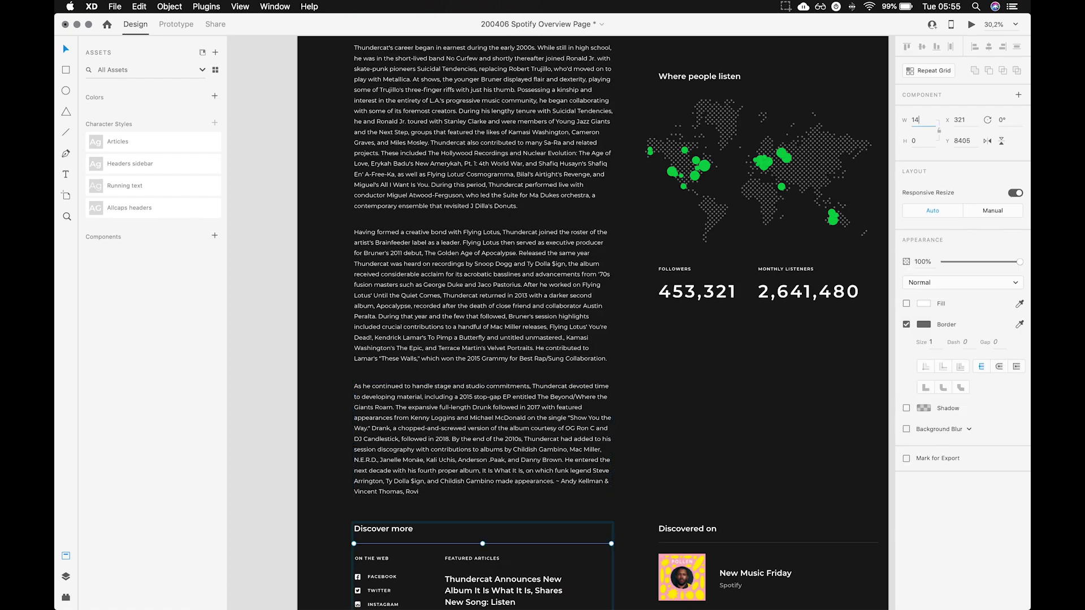
{"action": "key", "text": "super+0"}
{"action": "scroll", "coordinate": [542, 322], "scroll_direction": "up", "scroll_amount": 5}
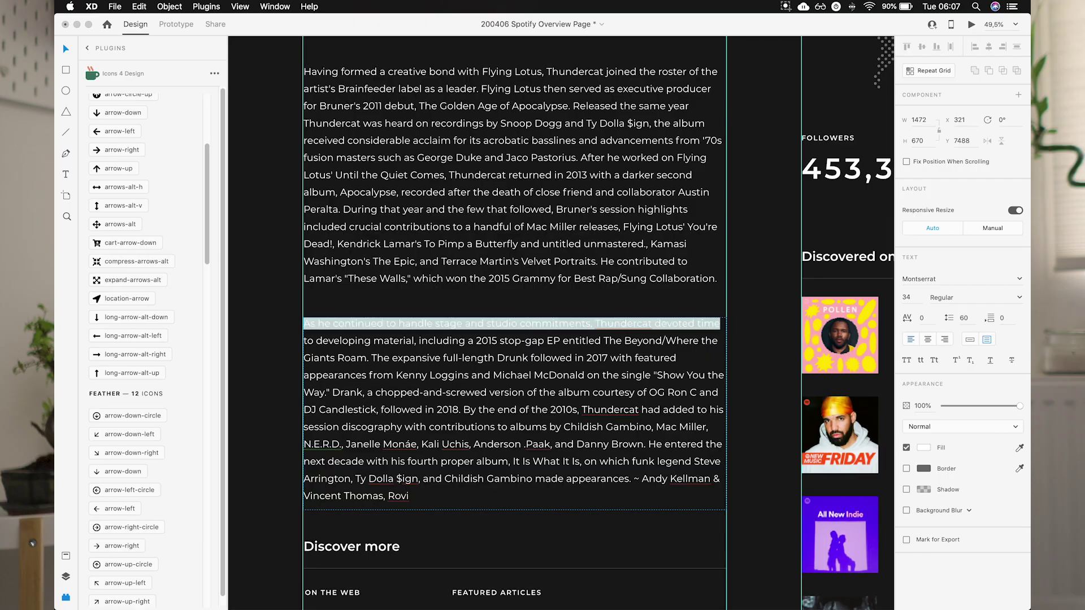
Step: In Chrome, search 'character count' to find an online letter counter
{"action": "key", "text": "super+Tab"}
{"action": "key", "text": "super+l"}
{"action": "type", "text": "character count"}
{"action": "key", "text": "Return"}
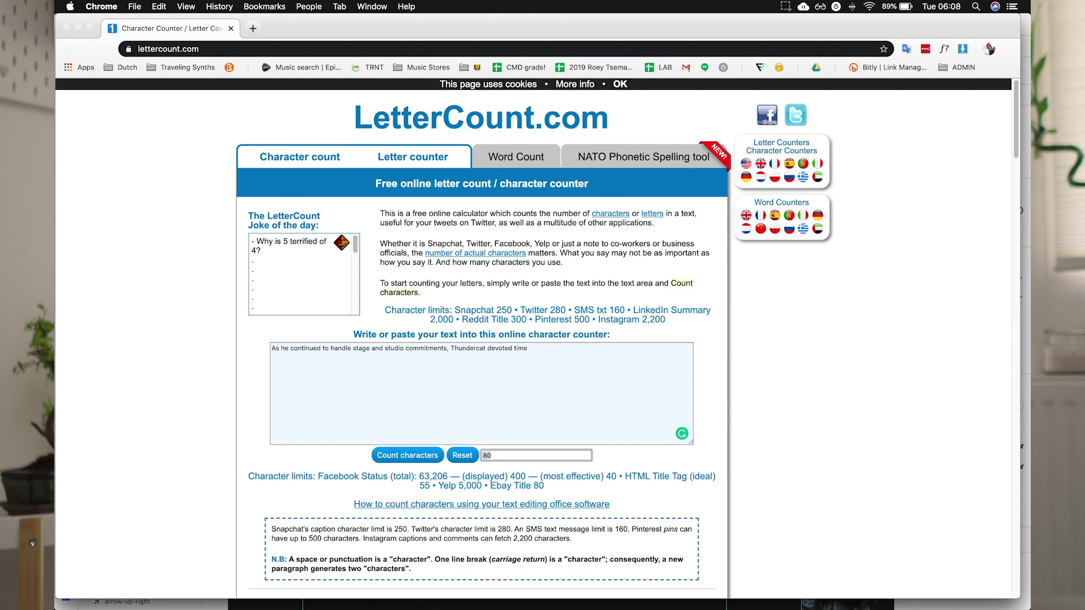
{"action": "scroll", "coordinate": [481, 367], "scroll_direction": "up", "scroll_amount": 3}
{"action": "scroll", "coordinate": [481, 368], "scroll_direction": "down", "scroll_amount": 3}
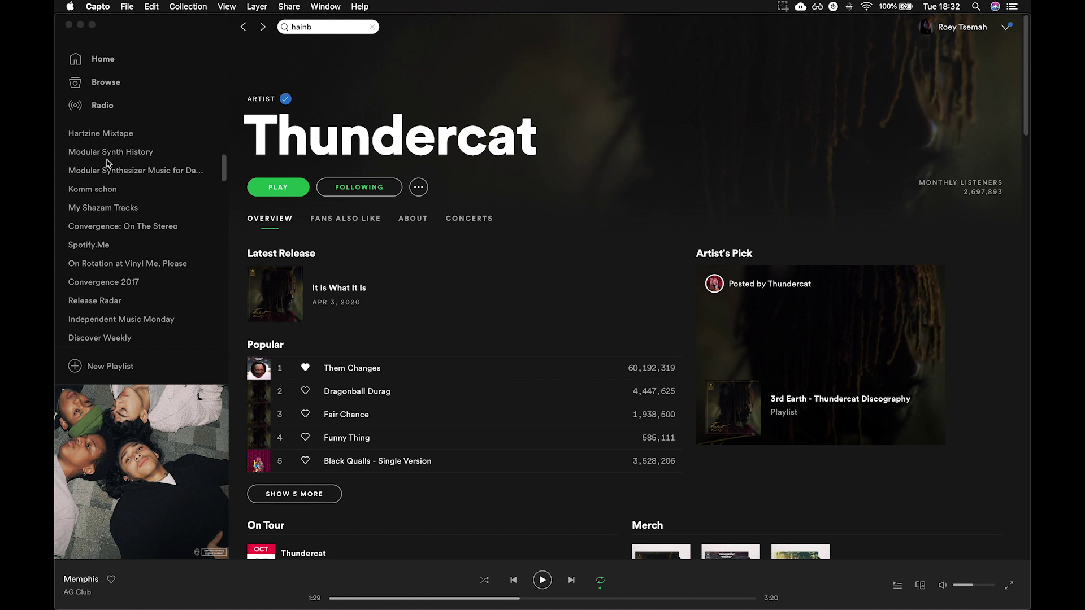
{"action": "scroll", "coordinate": [110, 272], "scroll_direction": "down", "scroll_amount": 15}
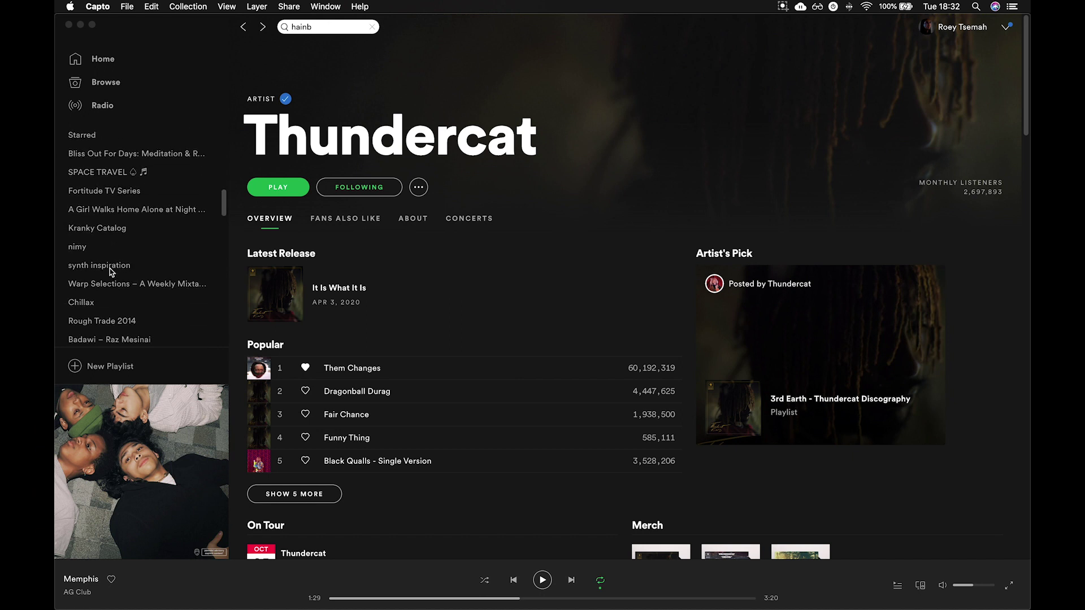
{"action": "scroll", "coordinate": [109, 274], "scroll_direction": "down", "scroll_amount": 10}
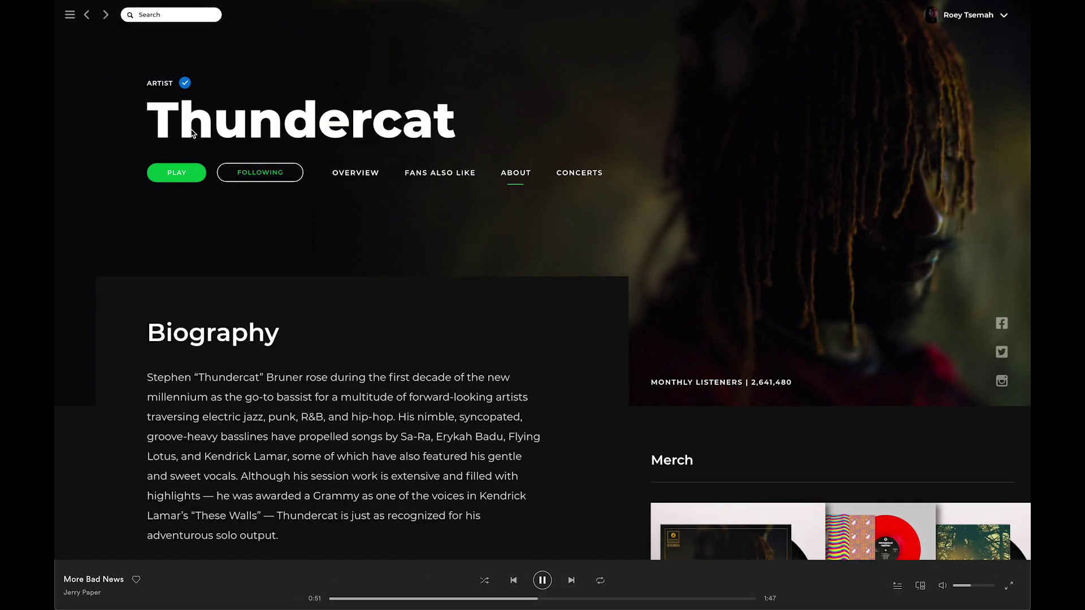
{"action": "left_click", "coordinate": [70, 15]}
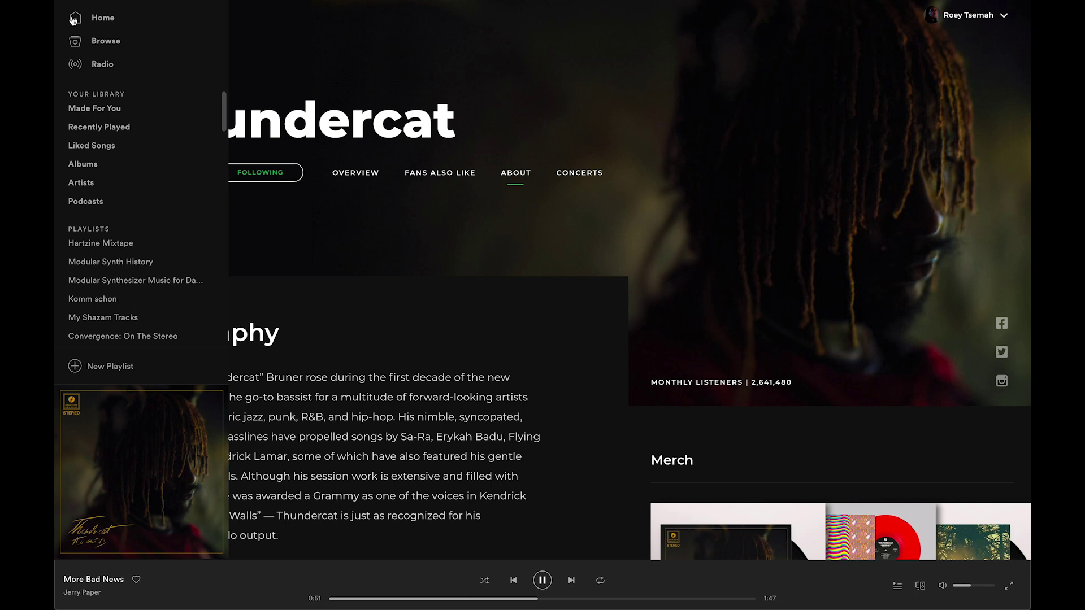
{"action": "left_click", "coordinate": [384, 240]}
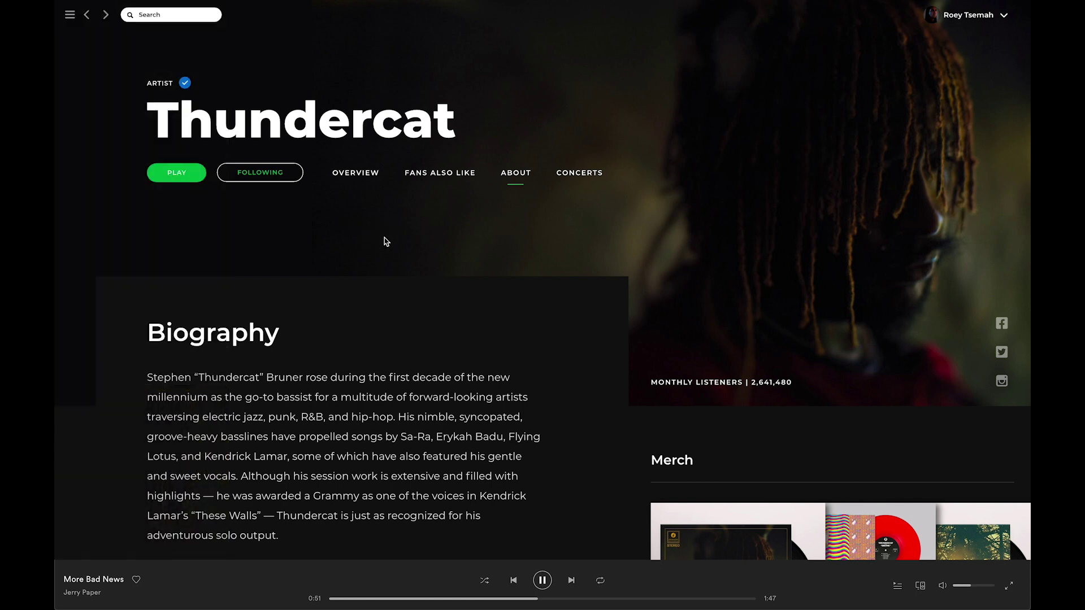